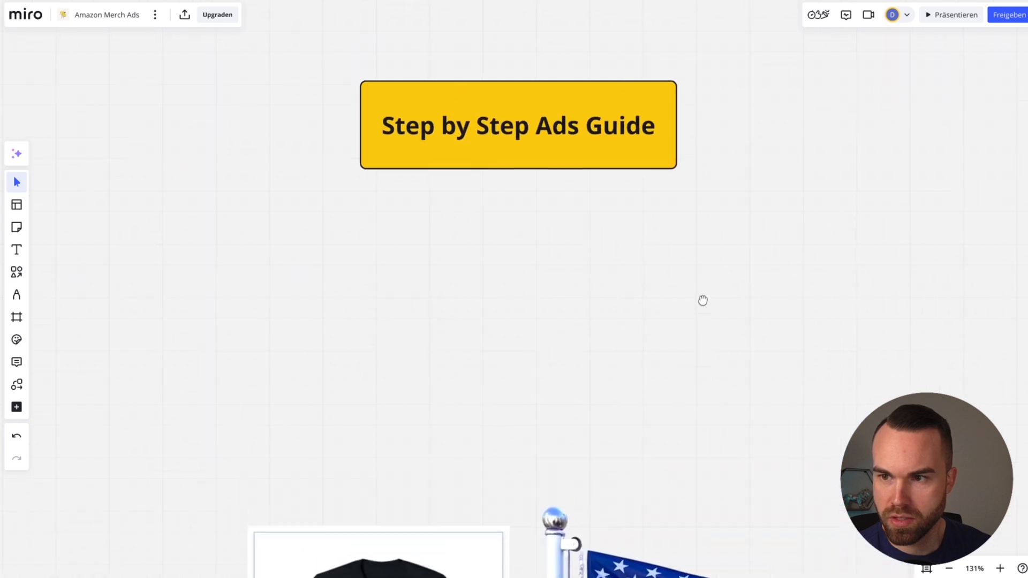
{"action": "left_click_drag", "start_coordinate": [723, 104], "coordinate": [730, 356]}
{"action": "left_click_drag", "start_coordinate": [700, 133], "coordinate": [697, 278]}
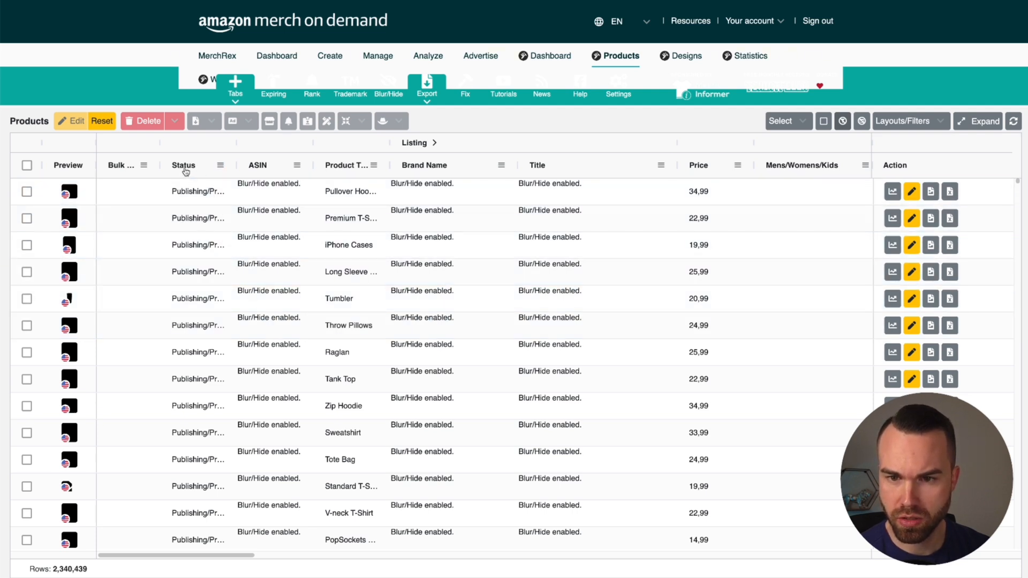
Filter the product table's Status column to show only Live products
{"action": "left_click", "coordinate": [220, 165]}
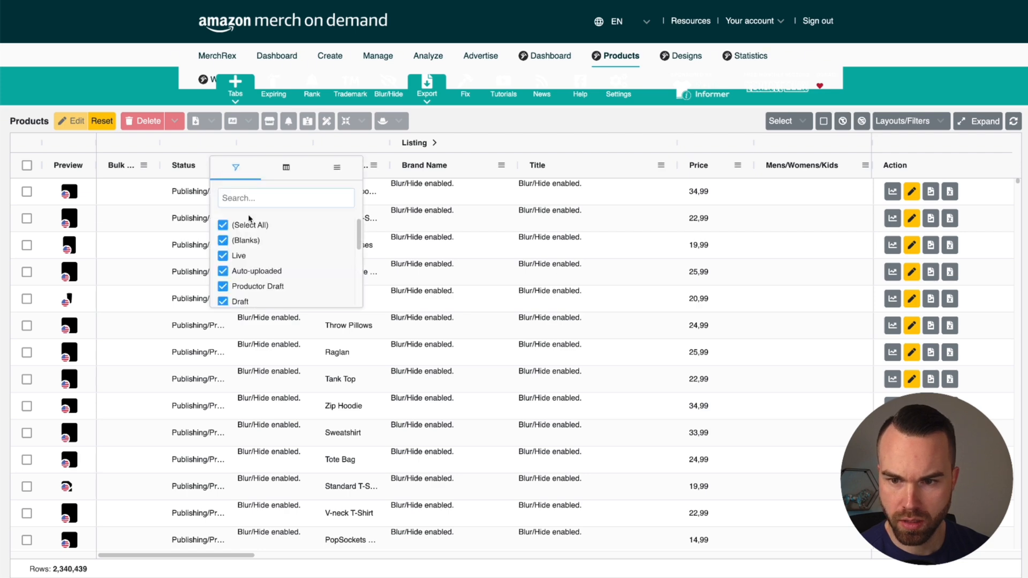
{"action": "left_click", "coordinate": [223, 225]}
{"action": "left_click", "coordinate": [222, 256]}
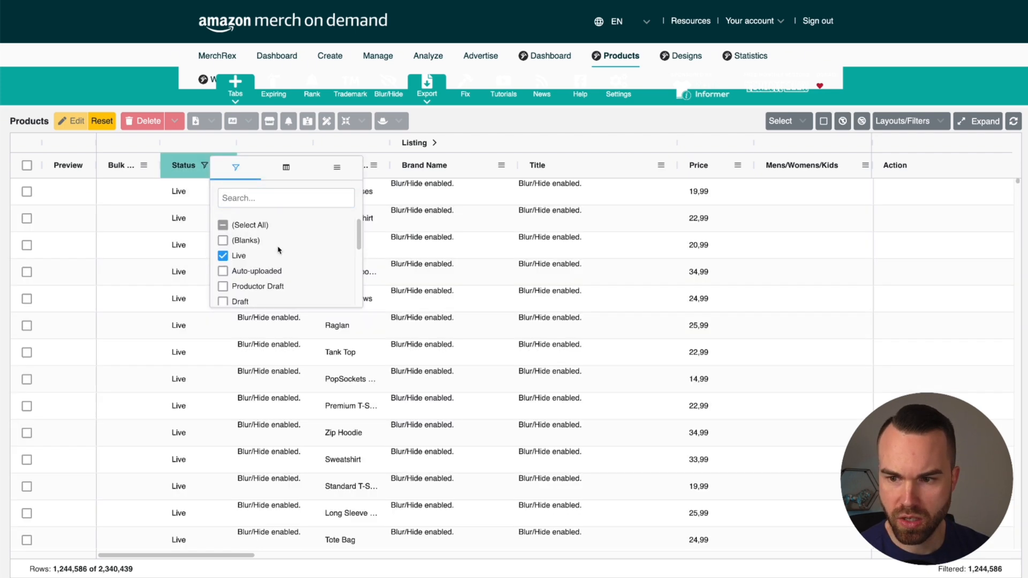
{"action": "left_click", "coordinate": [438, 125]}
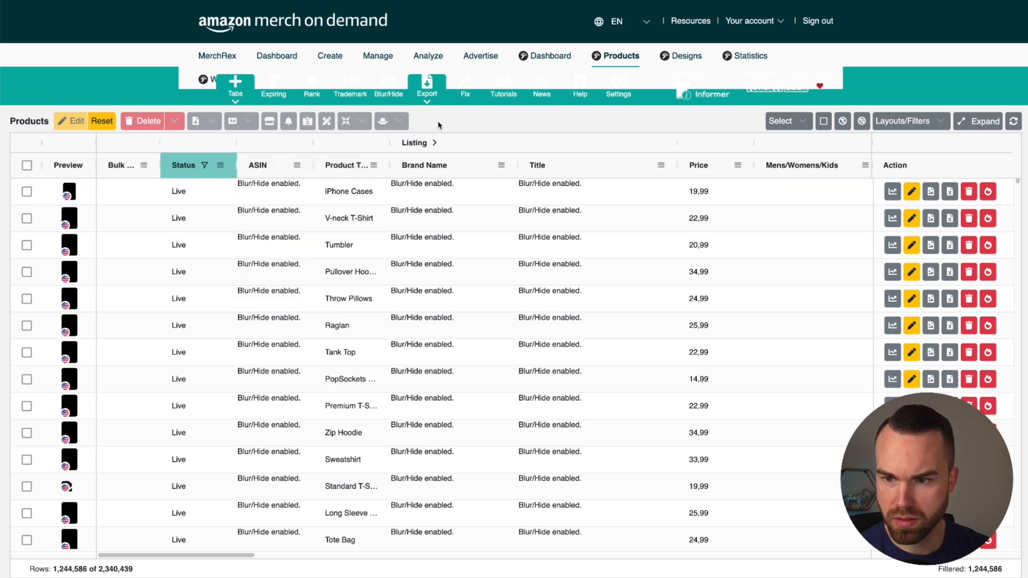
Filter the Product Type column to Standard T-Shirt only
{"action": "left_click", "coordinate": [392, 166]}
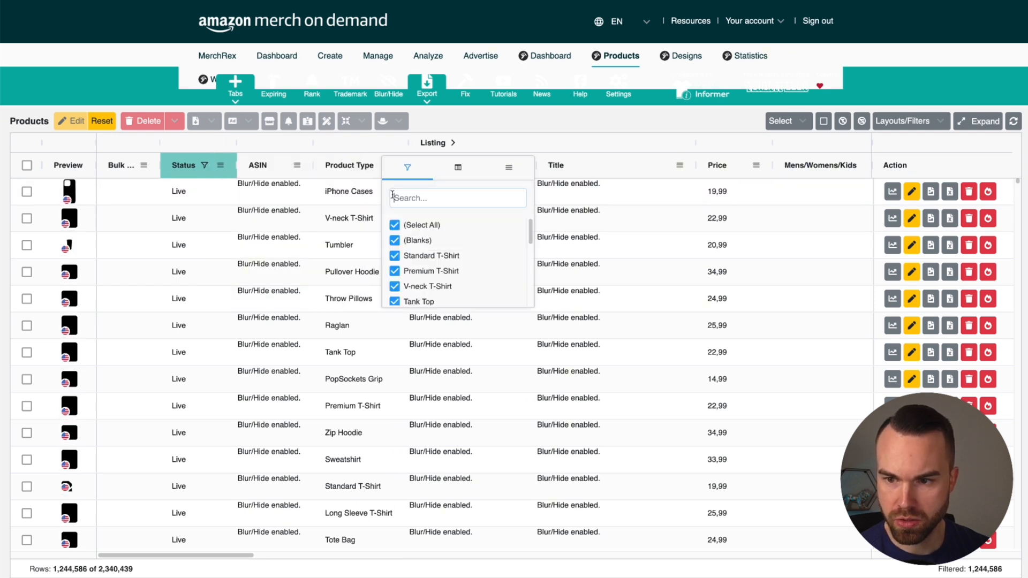
{"action": "left_click", "coordinate": [408, 228]}
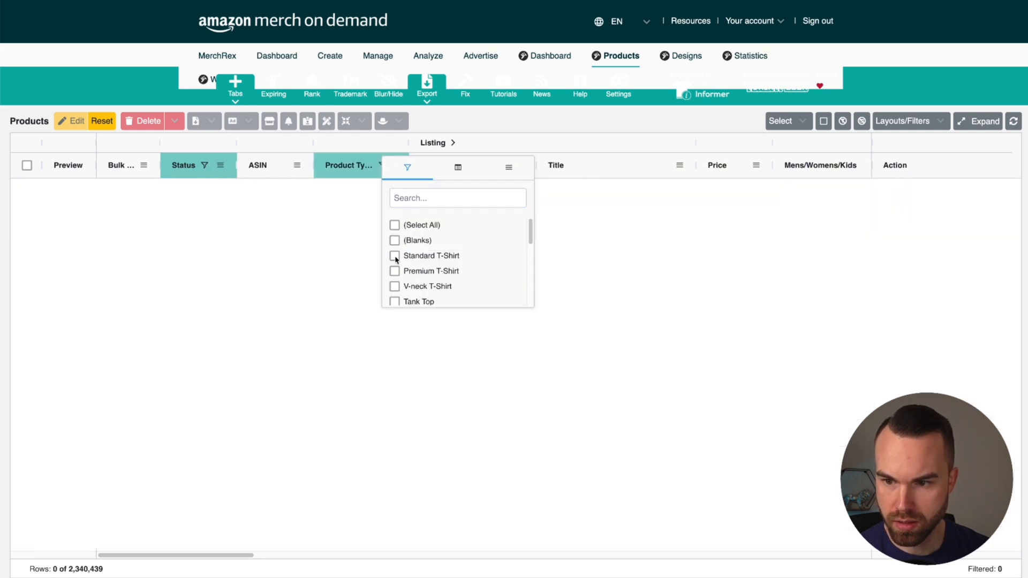
{"action": "left_click", "coordinate": [395, 255]}
{"action": "left_click", "coordinate": [229, 533]}
Filter the Marketplace column to show only US products
{"action": "left_click_drag", "start_coordinate": [221, 555], "coordinate": [544, 555]}
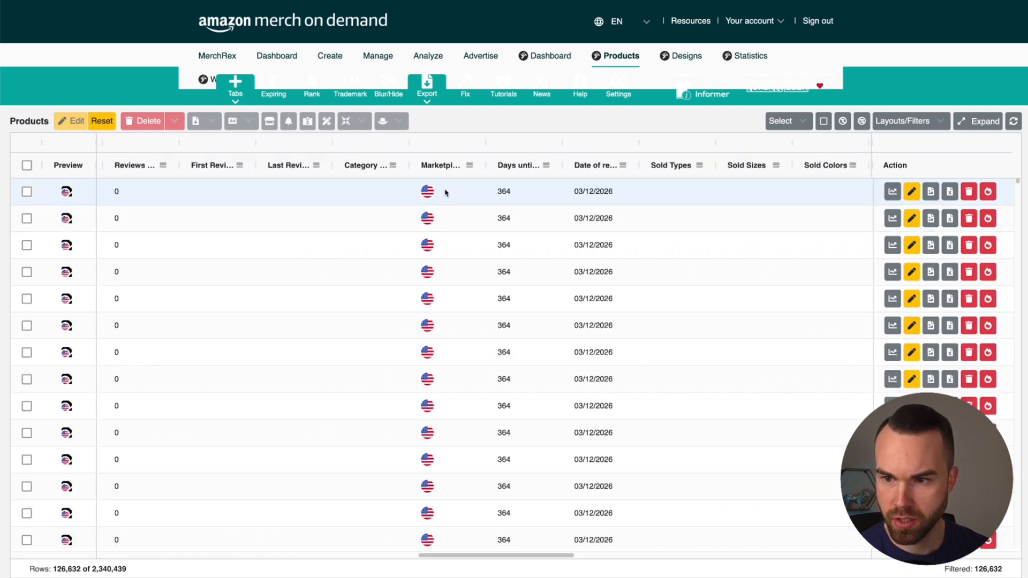
{"action": "left_click", "coordinate": [469, 167]}
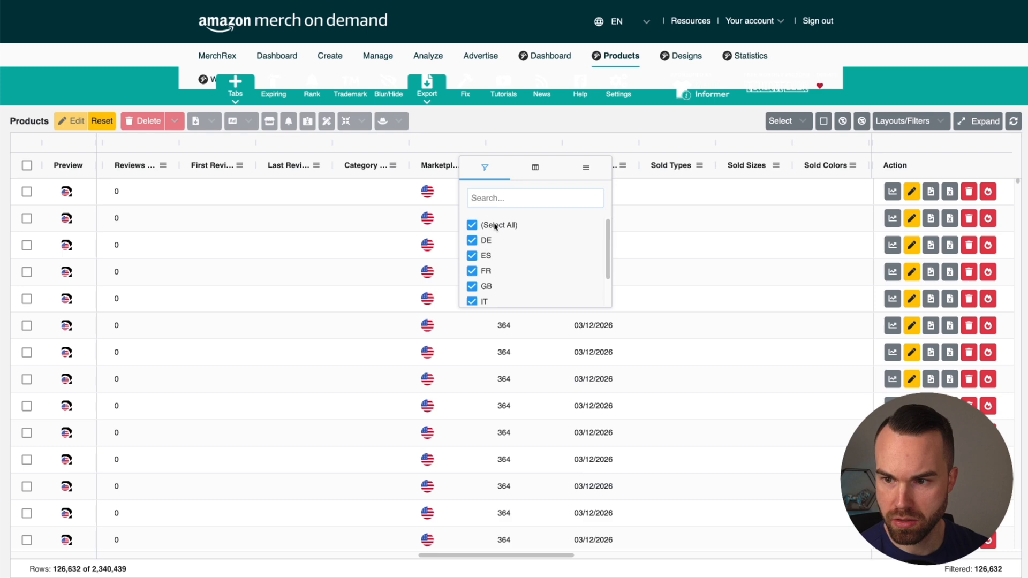
{"action": "left_click", "coordinate": [473, 226]}
{"action": "scroll", "coordinate": [493, 262], "scroll_direction": "down", "scroll_amount": 2}
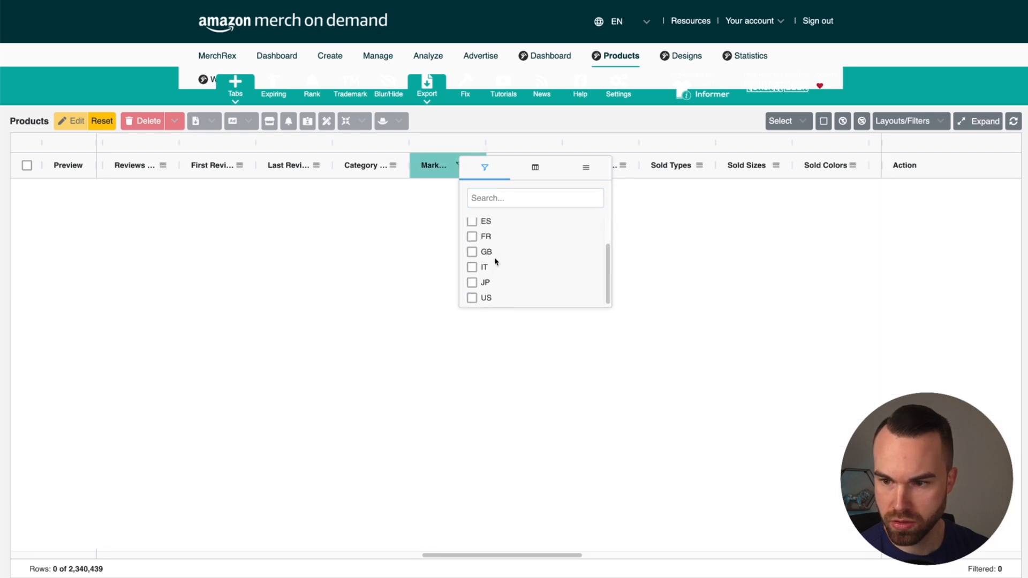
{"action": "left_click", "coordinate": [472, 298]}
Examine the filtered products' creation dates and listing rows
{"action": "left_click_drag", "start_coordinate": [472, 556], "coordinate": [569, 559]}
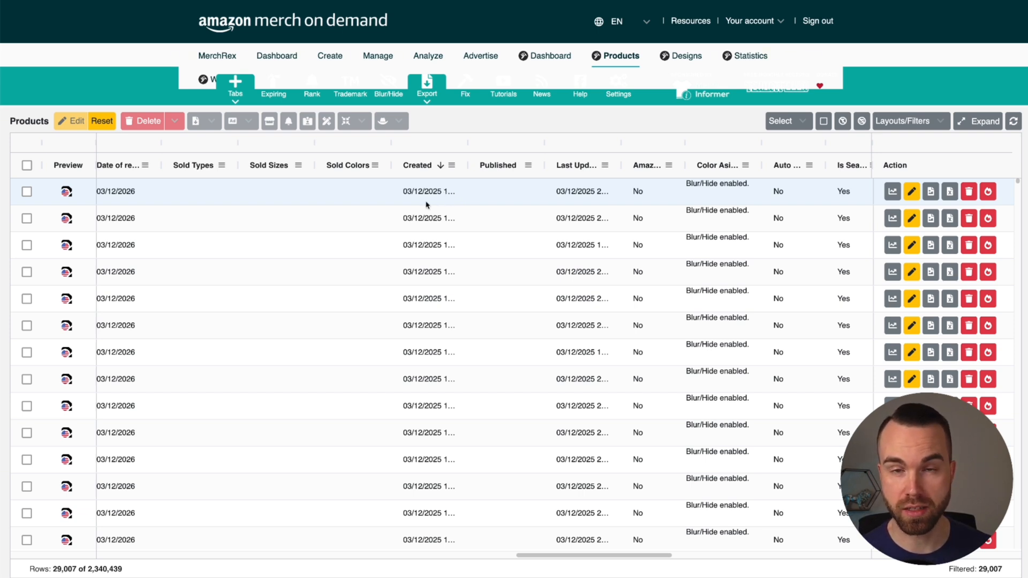
{"action": "left_click_drag", "start_coordinate": [581, 555], "coordinate": [542, 558]}
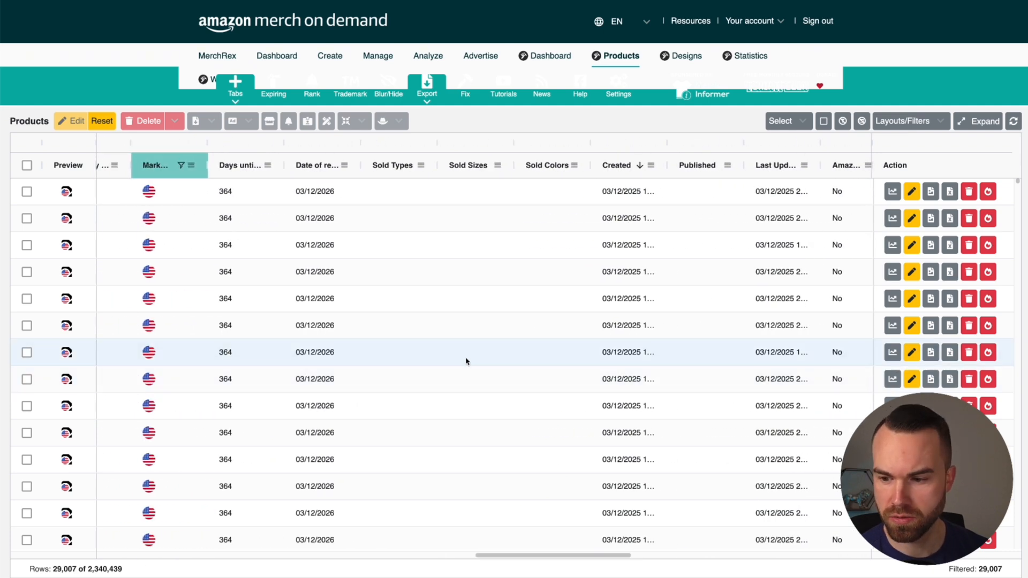
{"action": "scroll", "coordinate": [480, 376], "scroll_direction": "left", "scroll_amount": 15}
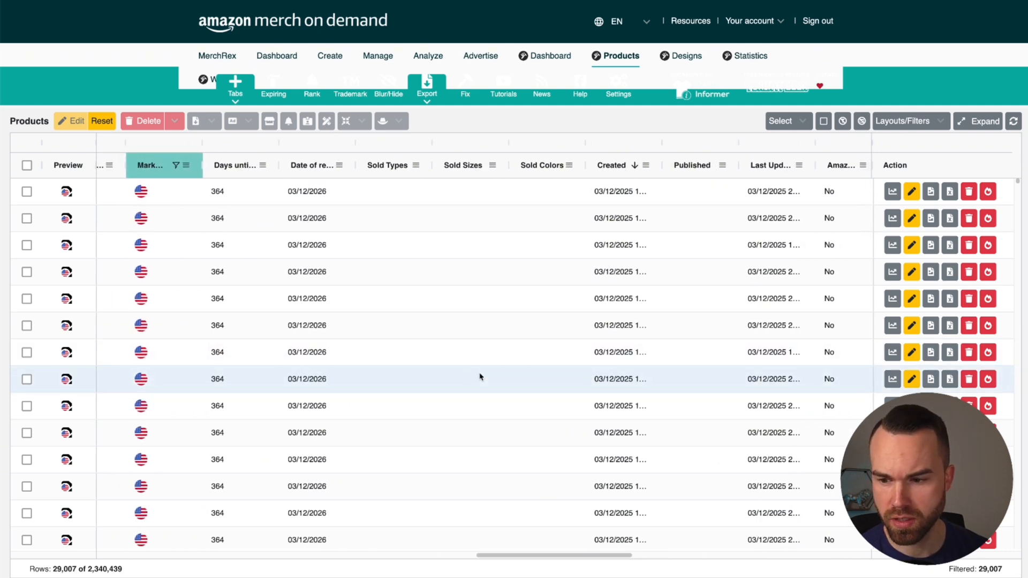
{"action": "scroll", "coordinate": [480, 377], "scroll_direction": "left", "scroll_amount": 10}
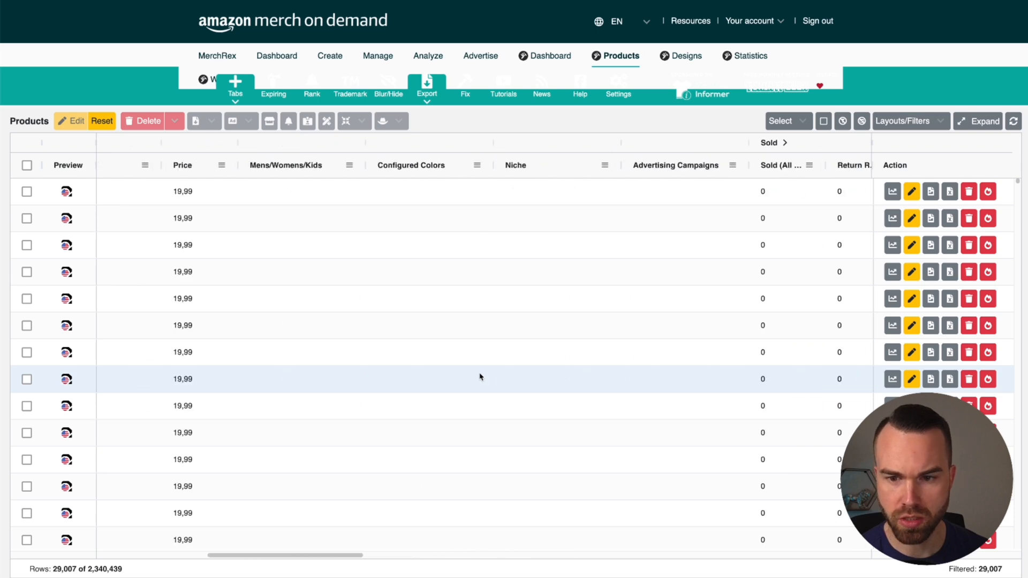
{"action": "scroll", "coordinate": [480, 377], "scroll_direction": "left", "scroll_amount": 3}
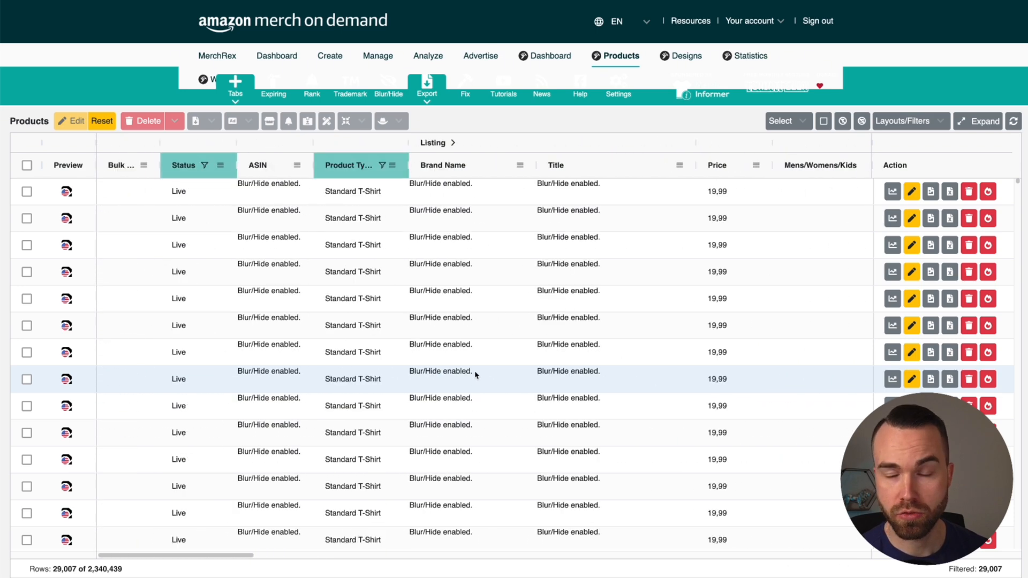
{"action": "scroll", "coordinate": [475, 376], "scroll_direction": "down", "scroll_amount": 10}
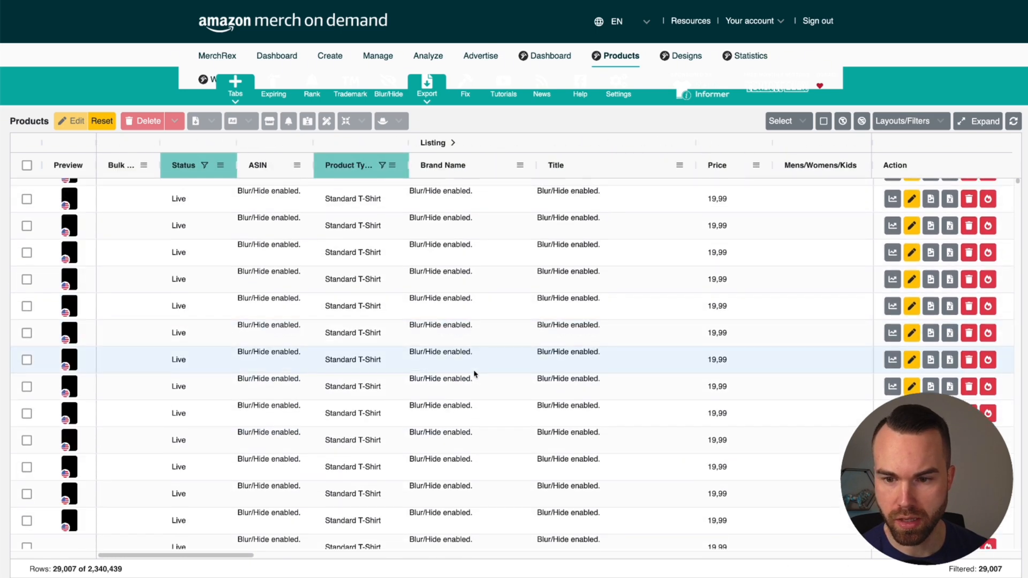
{"action": "scroll", "coordinate": [475, 375], "scroll_direction": "up", "scroll_amount": 10}
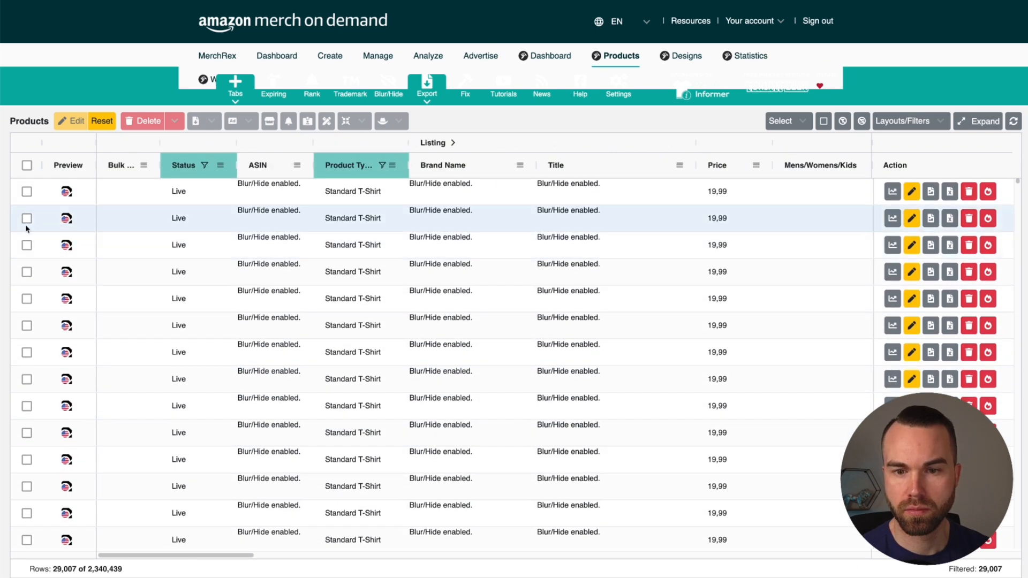
{"action": "left_click", "coordinate": [27, 192]}
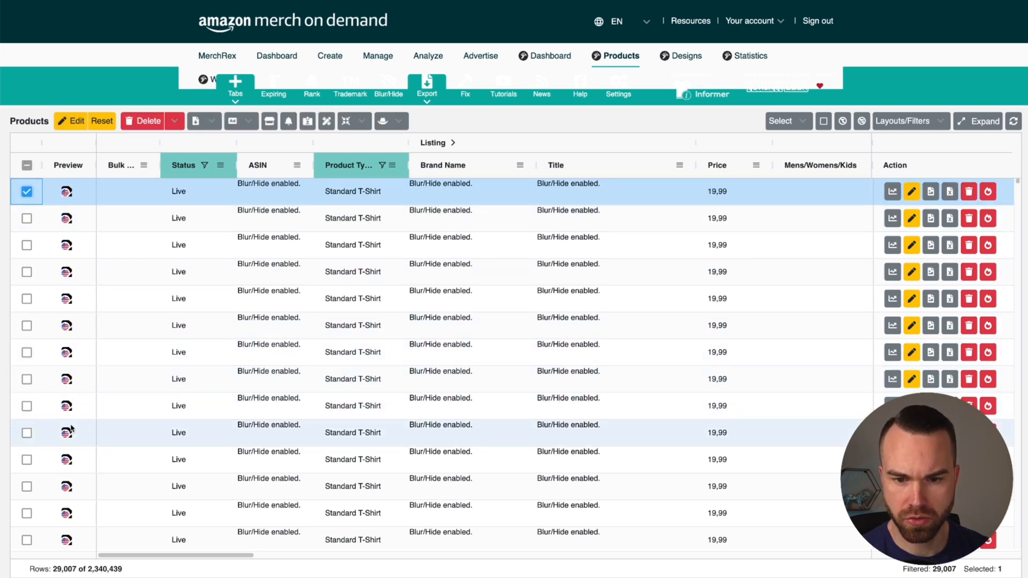
{"action": "left_click", "coordinate": [29, 219]}
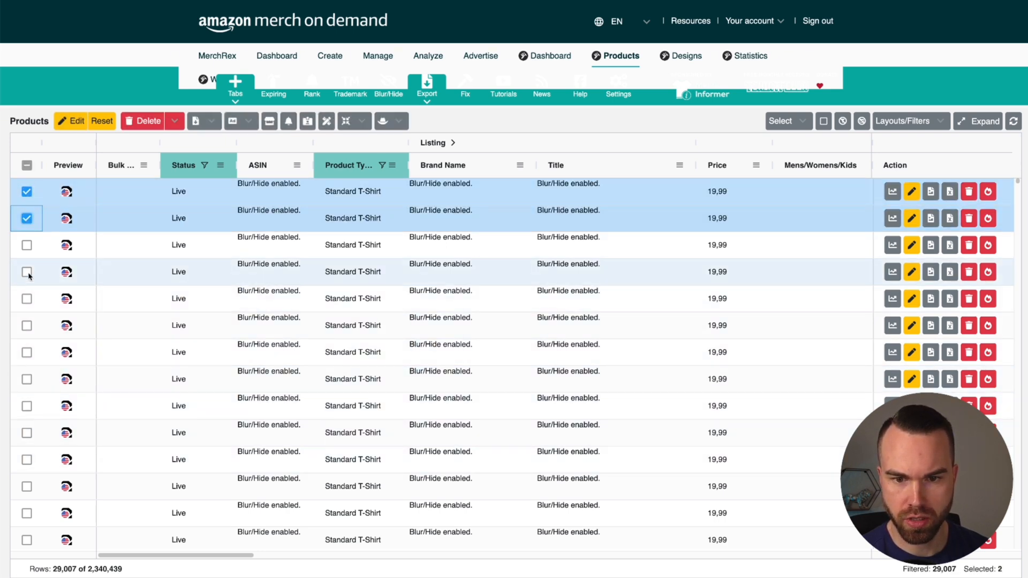
{"action": "left_click", "coordinate": [28, 272]}
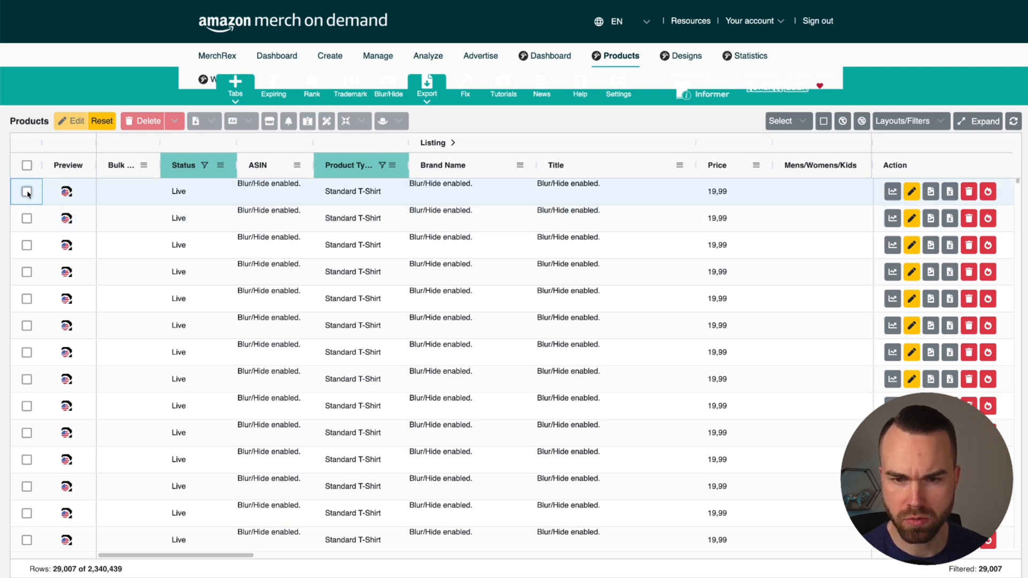
{"action": "left_click", "coordinate": [26, 192]}
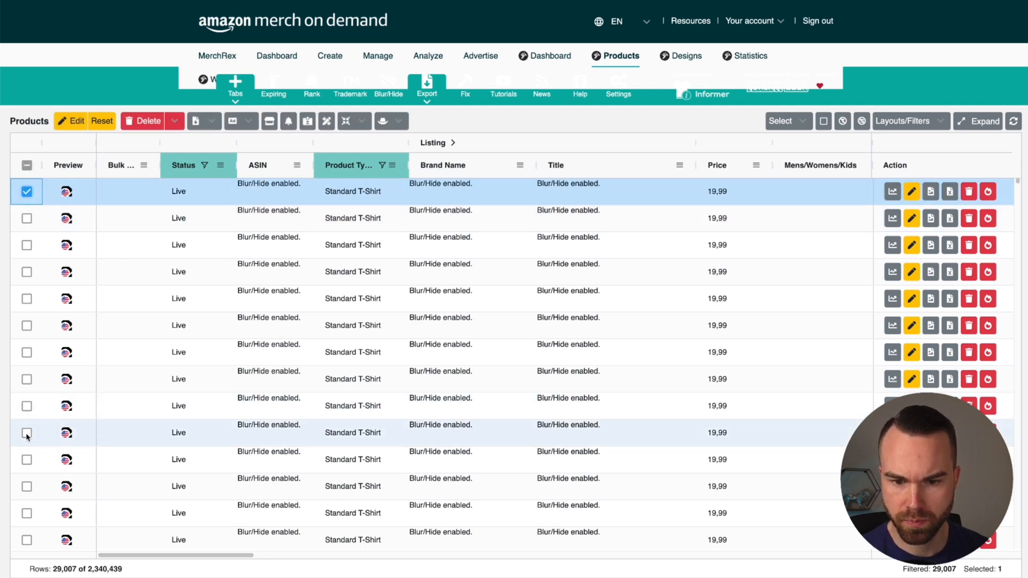
{"action": "left_click", "coordinate": [27, 459], "text": "shift"}
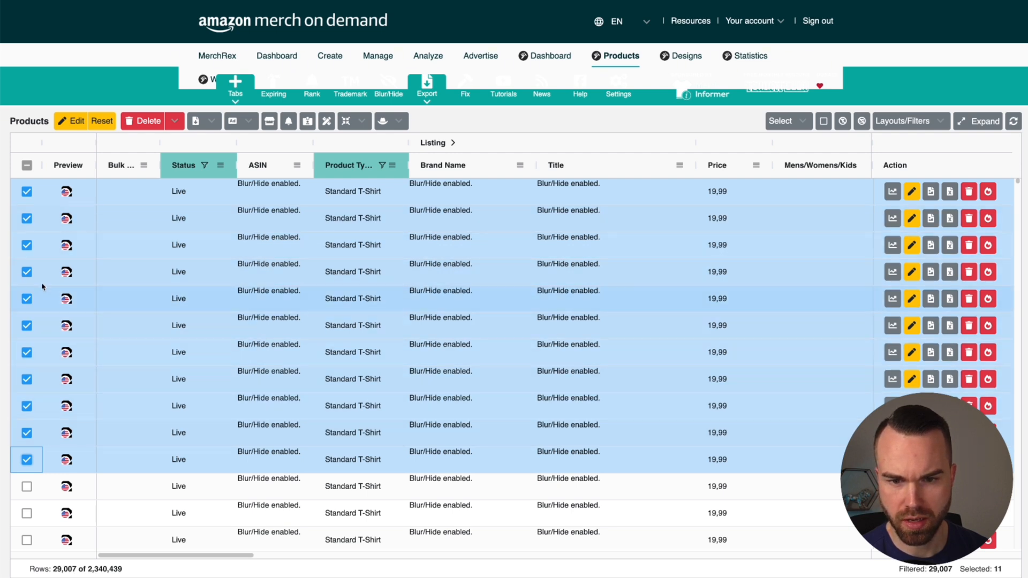
{"action": "left_click", "coordinate": [824, 122]}
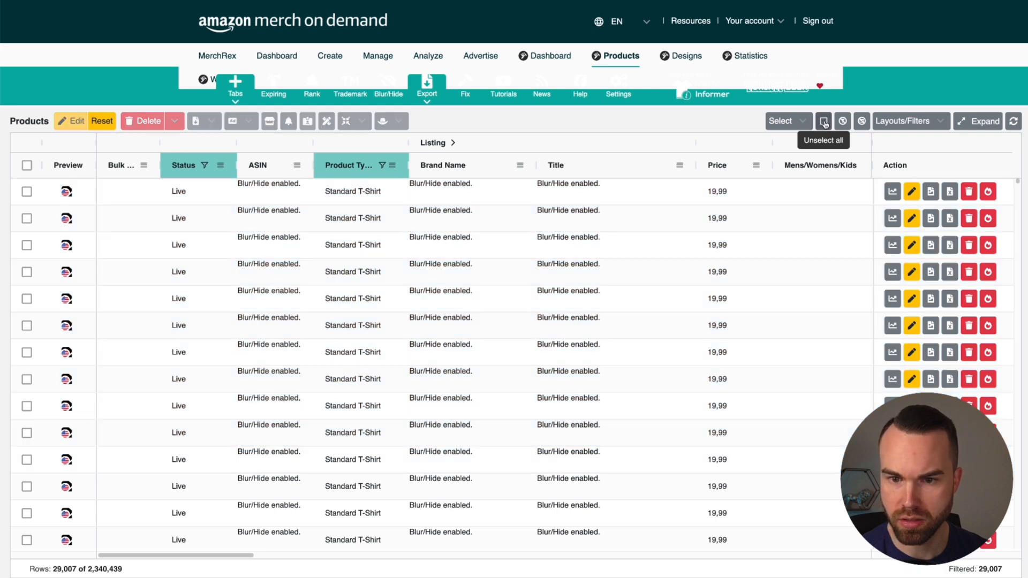
Select the first 10 filtered products and copy their ASINs to the clipboard for Amazon Advertising
{"action": "left_click", "coordinate": [797, 124]}
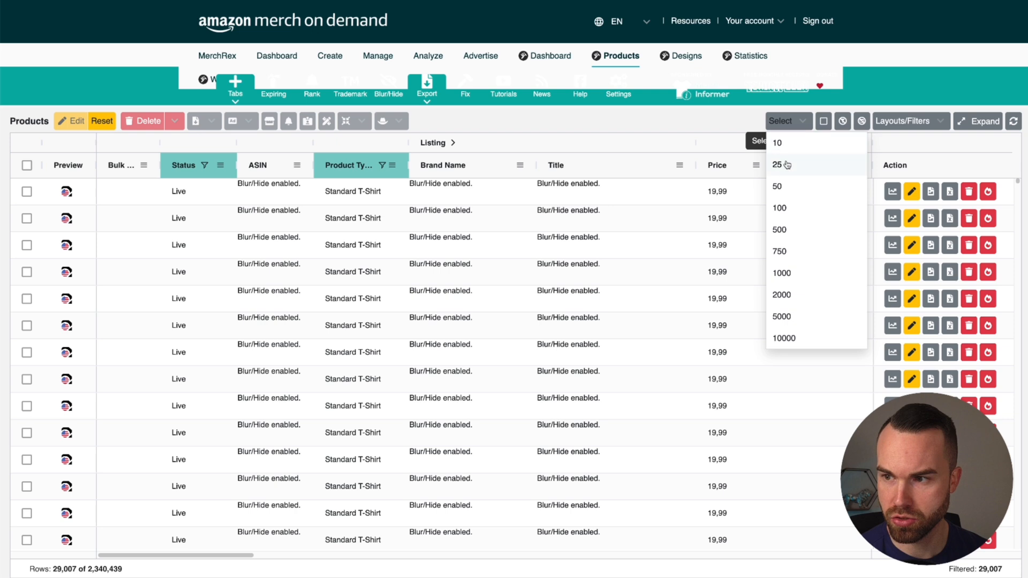
{"action": "left_click", "coordinate": [792, 141]}
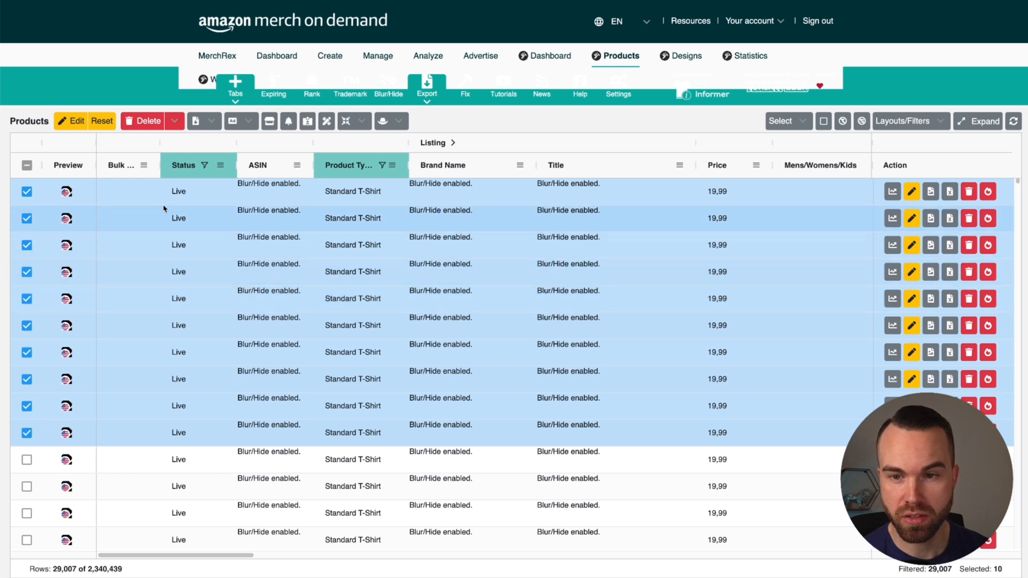
{"action": "left_click", "coordinate": [213, 123]}
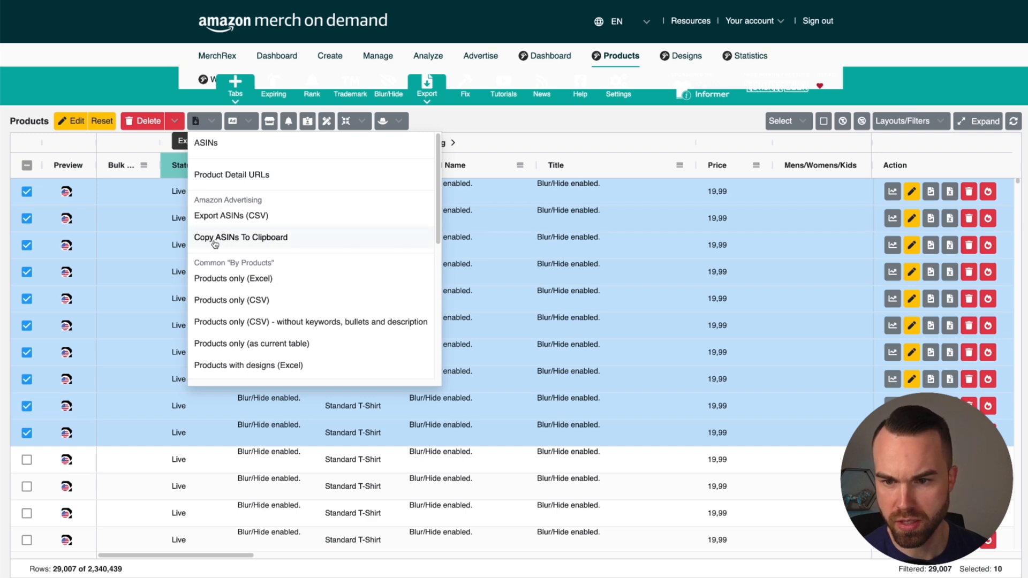
{"action": "left_click", "coordinate": [276, 240]}
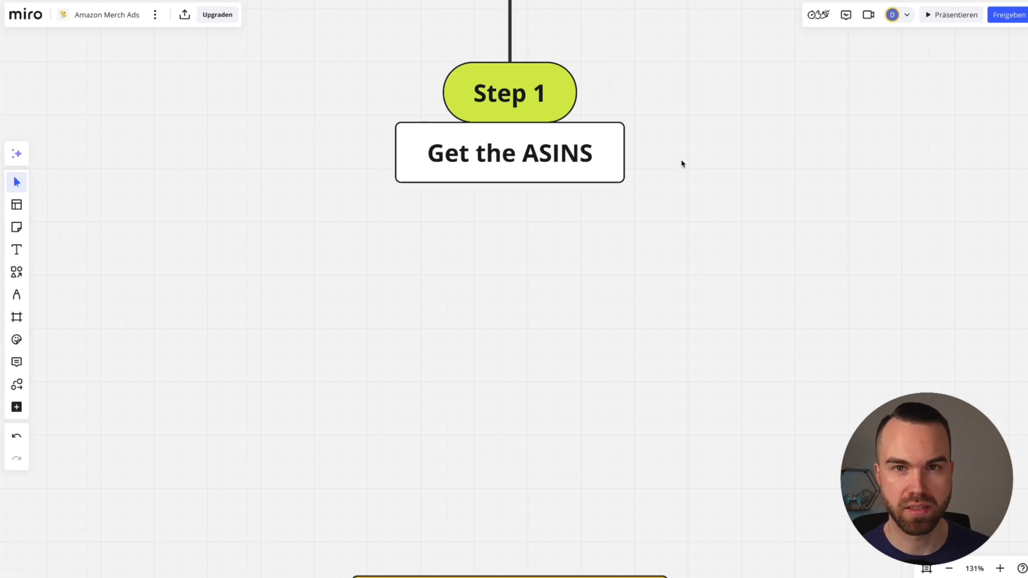
Go from Merch on Demand to the Amazon Ads campaign manager and start a new Sponsored Products campaign
{"action": "scroll", "coordinate": [683, 163], "scroll_direction": "up", "scroll_amount": 5}
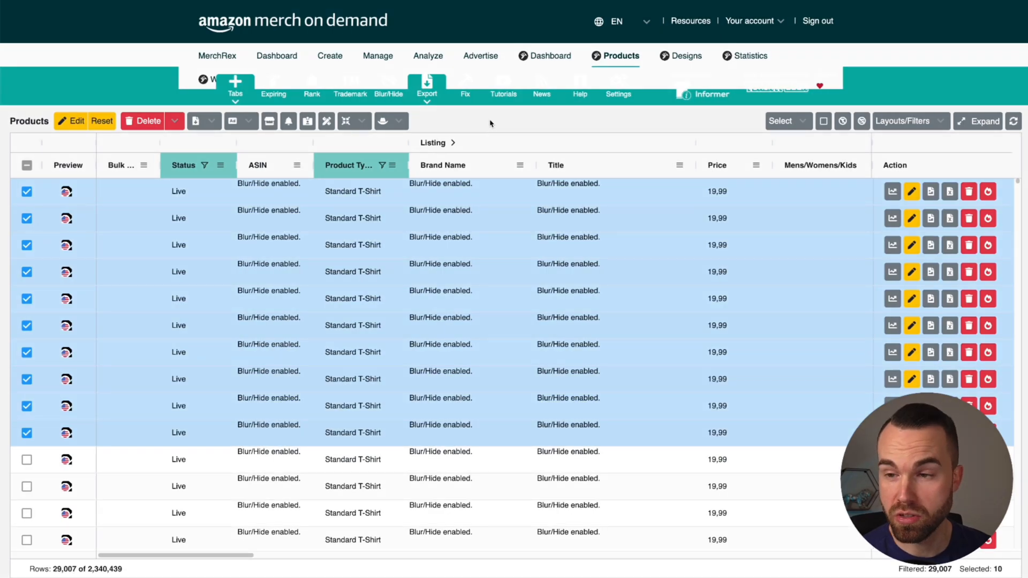
{"action": "left_click", "coordinate": [491, 62]}
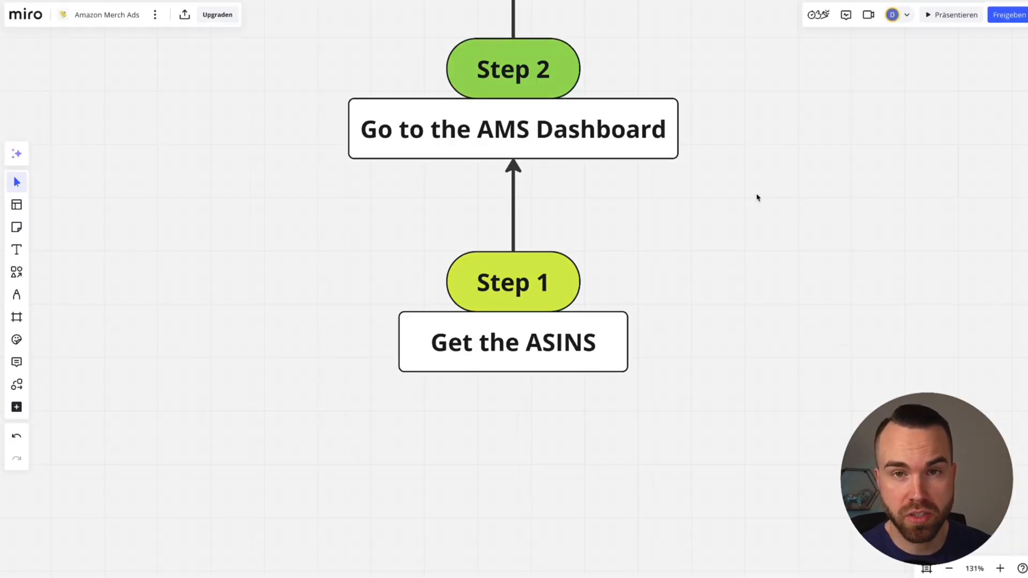
{"action": "left_click_drag", "start_coordinate": [768, 163], "coordinate": [778, 386]}
{"action": "left_click_drag", "start_coordinate": [285, 61], "coordinate": [704, 229]}
{"action": "left_click_drag", "start_coordinate": [318, 183], "coordinate": [620, 196]}
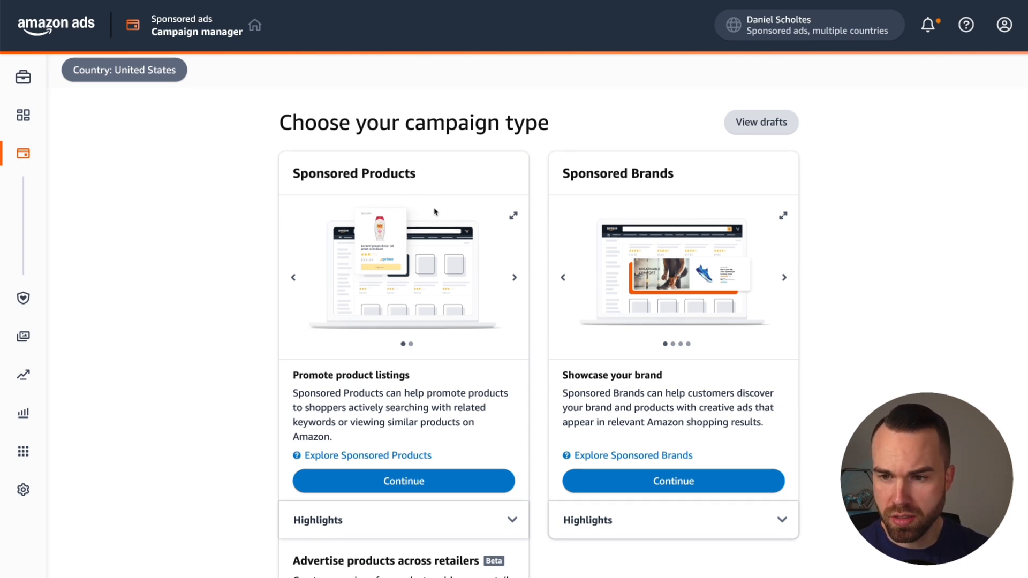
{"action": "left_click", "coordinate": [420, 482]}
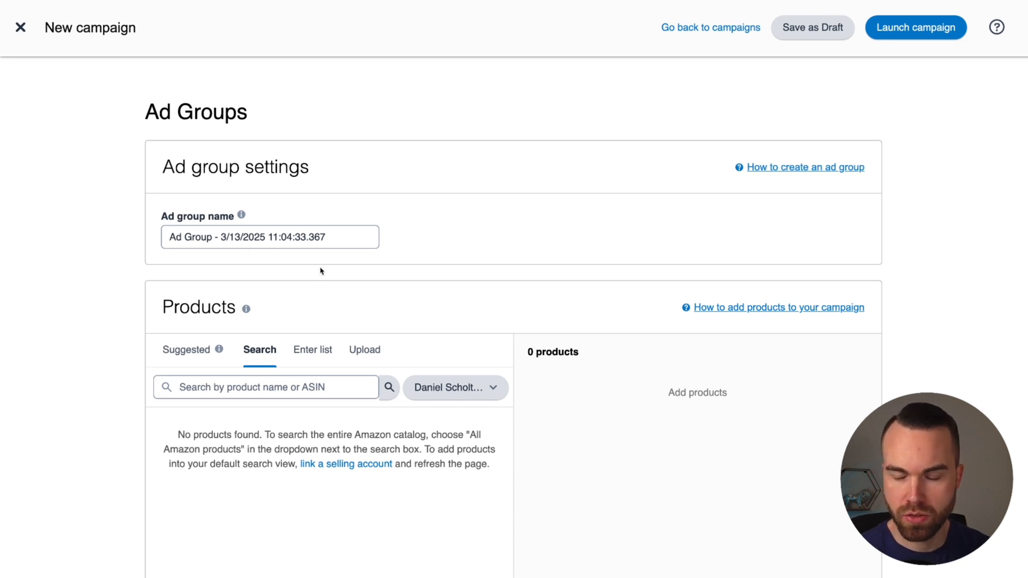
Set the ad group's Products section to accept an entered list and make the ASIN field ready for input
{"action": "scroll", "coordinate": [86, 233], "scroll_direction": "down", "scroll_amount": 2}
{"action": "scroll", "coordinate": [86, 236], "scroll_direction": "down", "scroll_amount": 1}
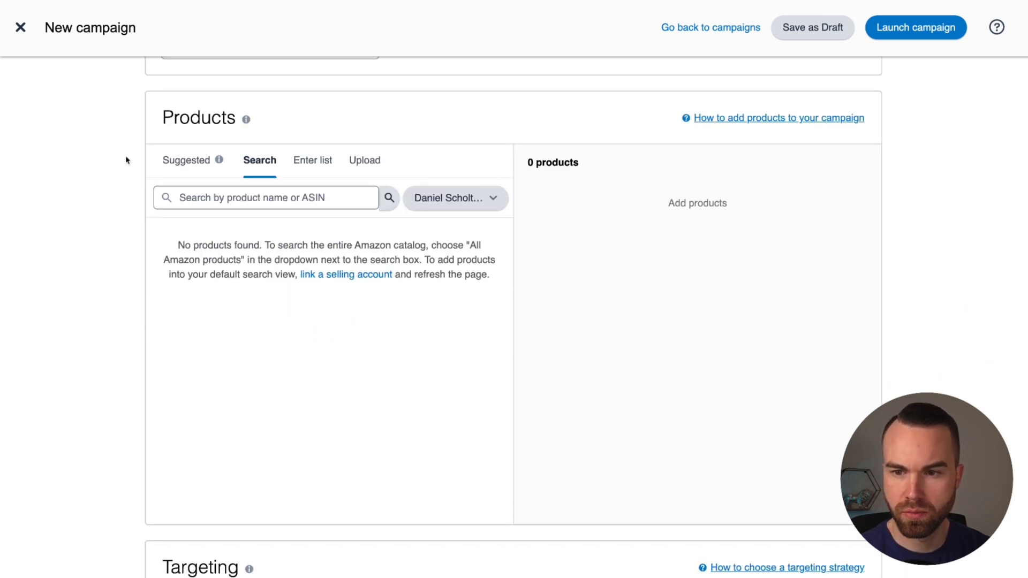
{"action": "left_click", "coordinate": [309, 160]}
{"action": "left_click", "coordinate": [205, 213]}
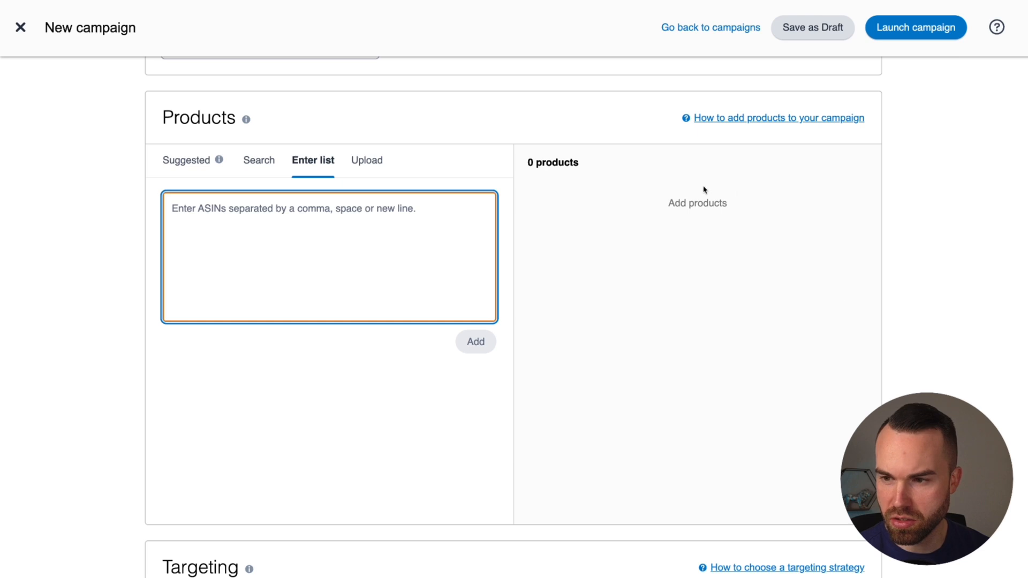
Switch the Automatic Targeting bids from one default bid to separate bids by targeting group
{"action": "scroll", "coordinate": [80, 361], "scroll_direction": "down", "scroll_amount": 4}
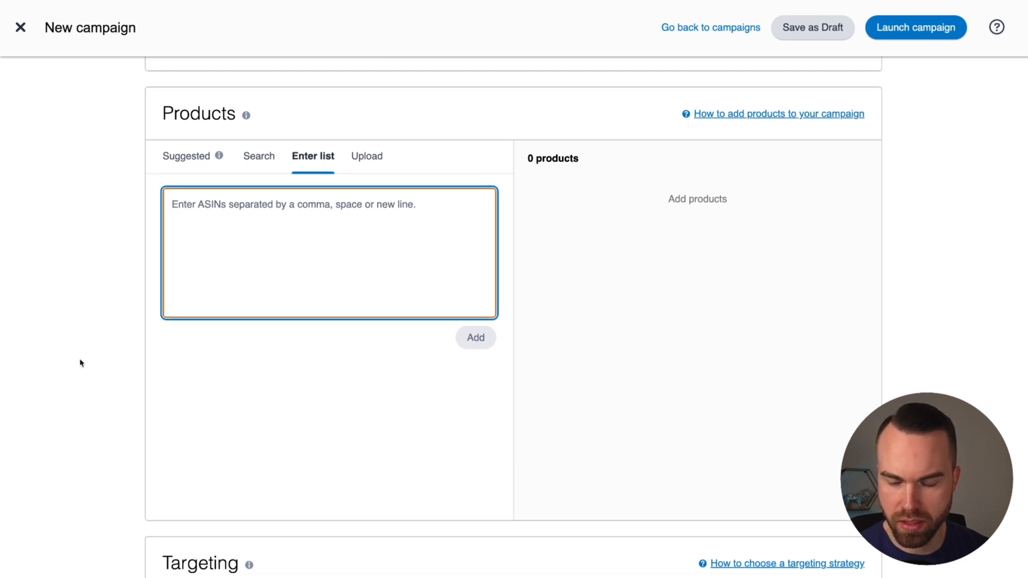
{"action": "scroll", "coordinate": [81, 361], "scroll_direction": "down", "scroll_amount": 3}
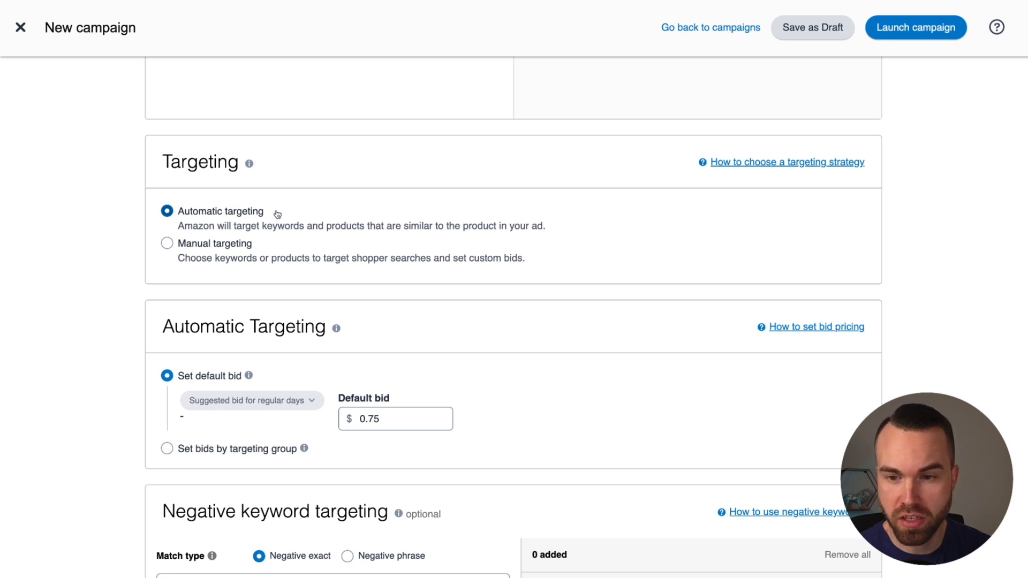
{"action": "scroll", "coordinate": [81, 174], "scroll_direction": "down", "scroll_amount": 2}
{"action": "scroll", "coordinate": [82, 183], "scroll_direction": "down", "scroll_amount": 4}
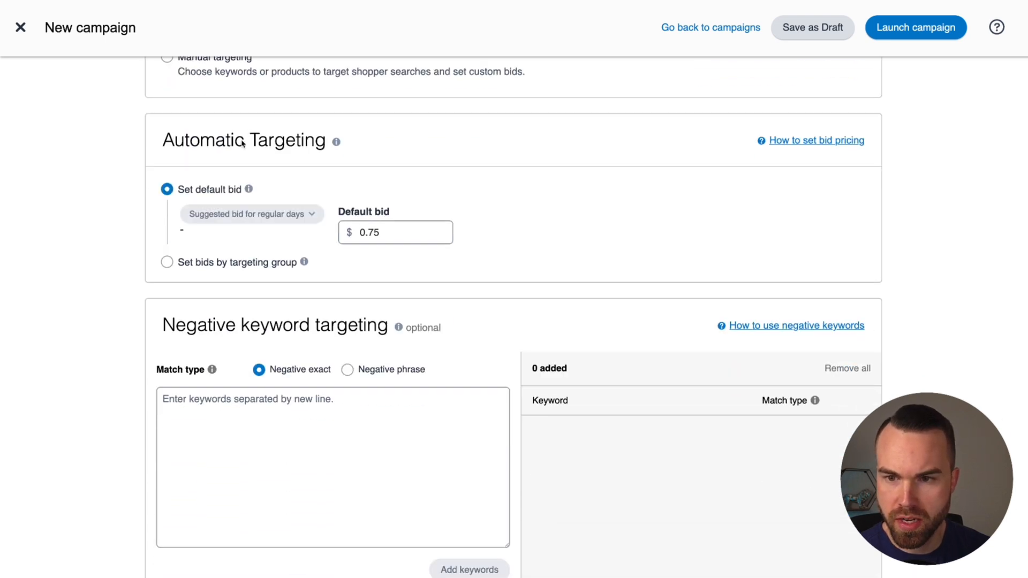
{"action": "scroll", "coordinate": [150, 206], "scroll_direction": "down", "scroll_amount": 2}
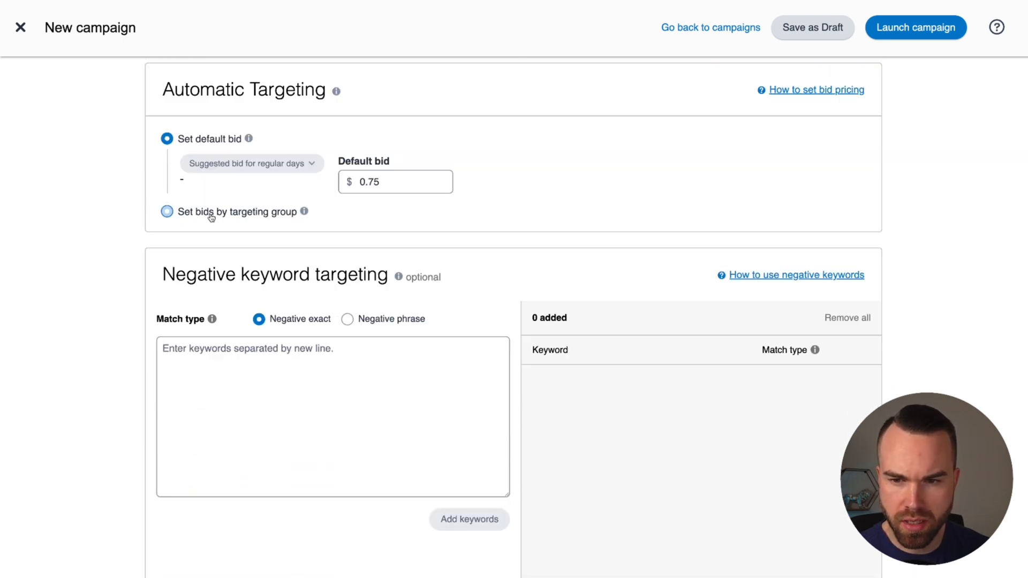
{"action": "left_click", "coordinate": [166, 212]}
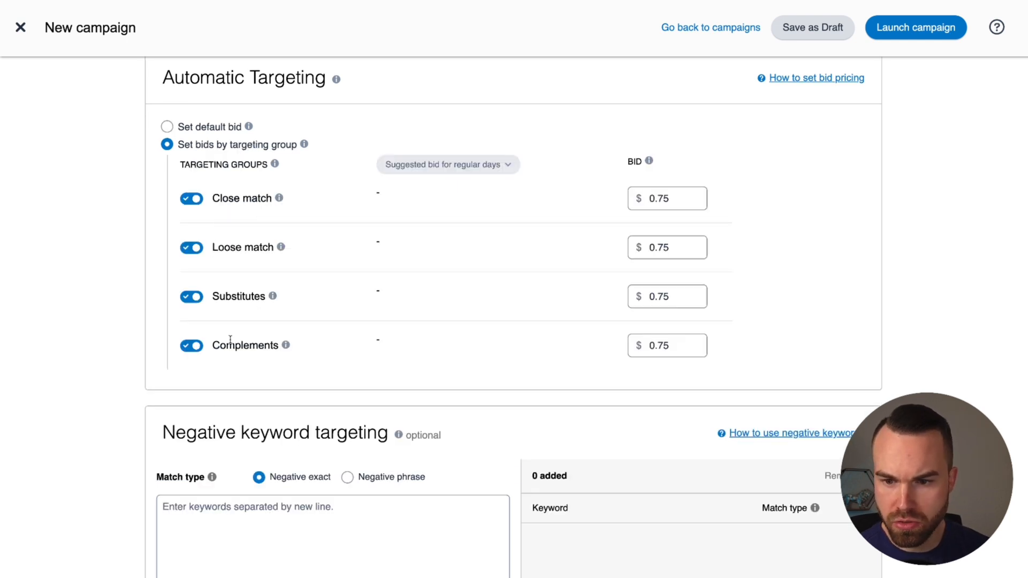
{"action": "mouse_move", "coordinate": [284, 343]}
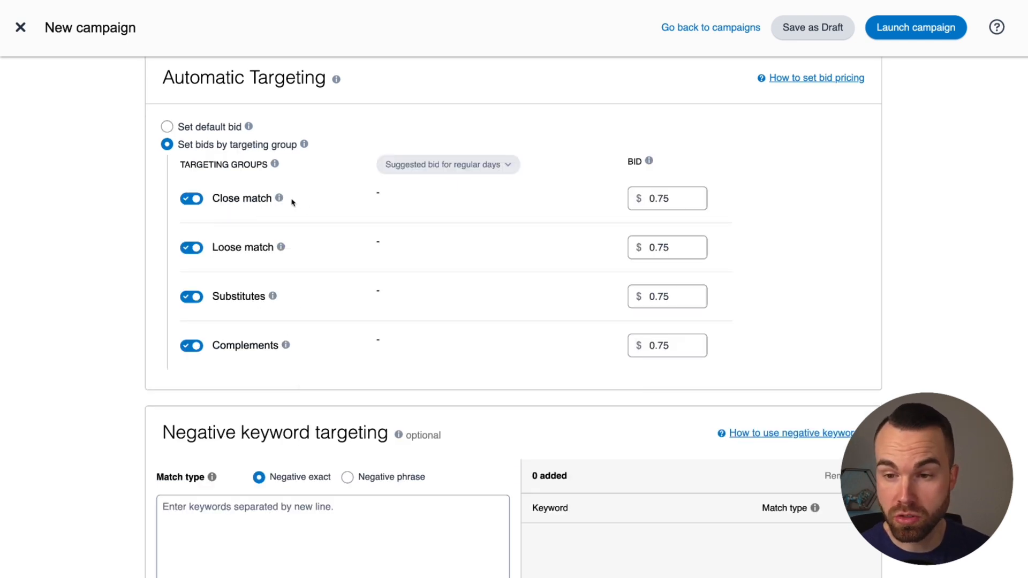
{"action": "mouse_move", "coordinate": [279, 200]}
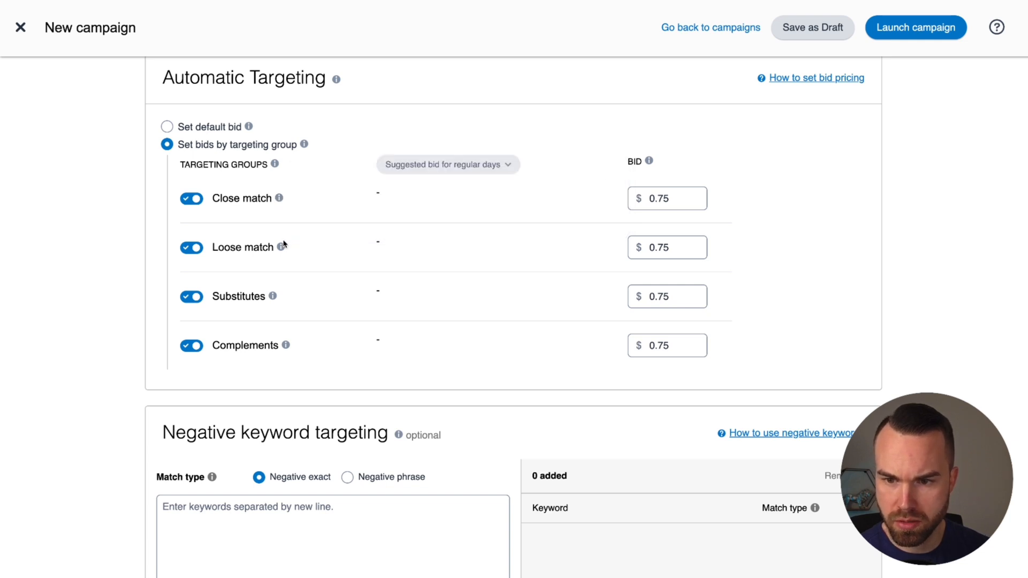
{"action": "mouse_move", "coordinate": [281, 249]}
Set the Close match targeting group's bid to $0.28
{"action": "left_click", "coordinate": [676, 198]}
{"action": "left_click", "coordinate": [509, 245]}
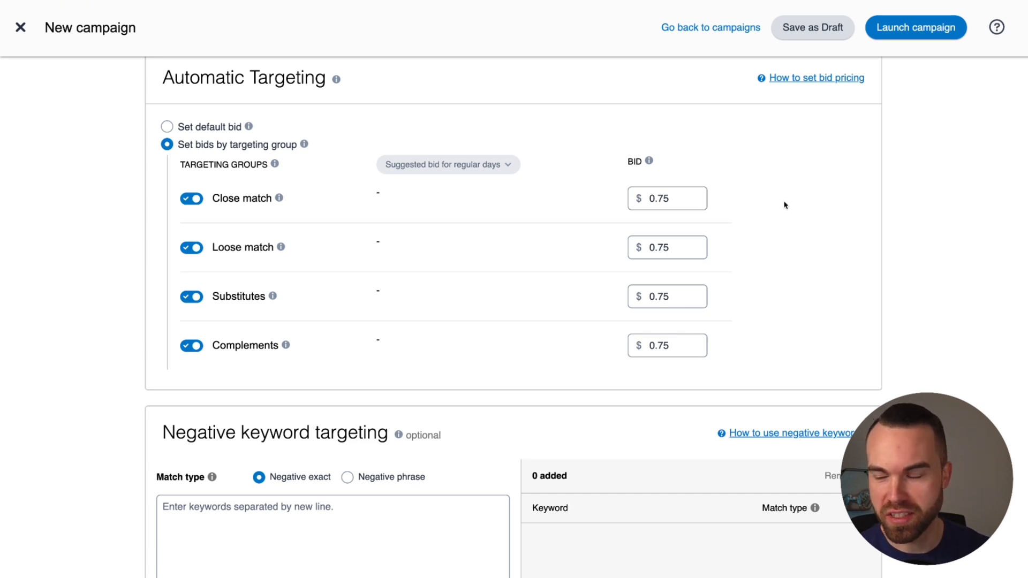
{"action": "left_click", "coordinate": [677, 199]}
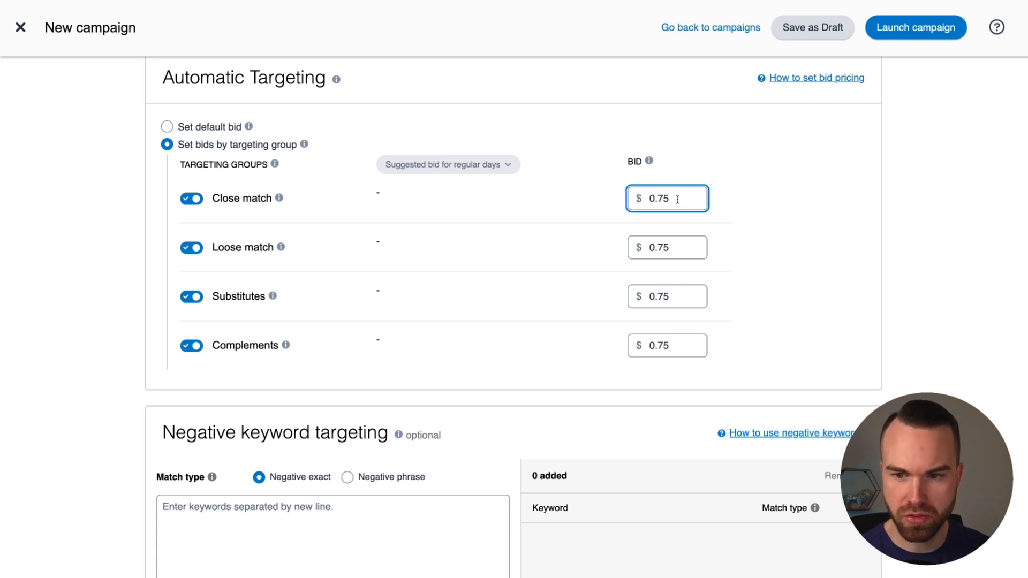
{"action": "key", "text": "BackSpace"}
{"action": "key", "text": "BackSpace"}
{"action": "type", "text": "28"}
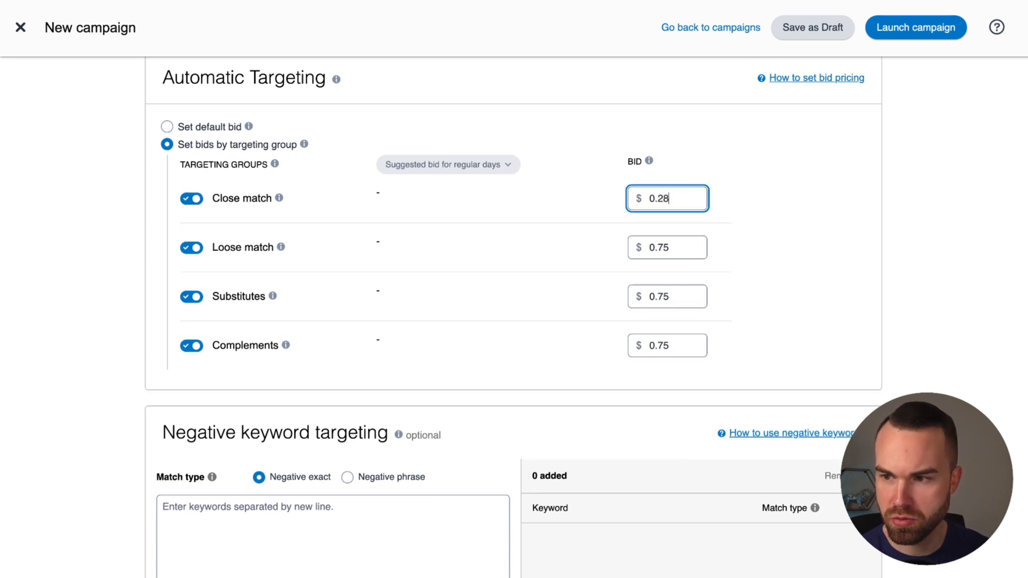
Set the Loose match targeting group's bid to $0.20
{"action": "left_click", "coordinate": [679, 252]}
{"action": "key", "text": "BackSpace"}
{"action": "key", "text": "BackSpace"}
{"action": "type", "text": "20"}
Set the bids for both the Substitutes and Complements targeting groups to $0.10
{"action": "left_click", "coordinate": [682, 300]}
{"action": "key", "text": "BackSpace"}
{"action": "type", "text": "10"}
{"action": "left_click", "coordinate": [679, 348]}
{"action": "key", "text": "BackSpace"}
{"action": "key", "text": "BackSpace"}
{"action": "type", "text": "10"}
{"action": "left_click", "coordinate": [598, 358]}
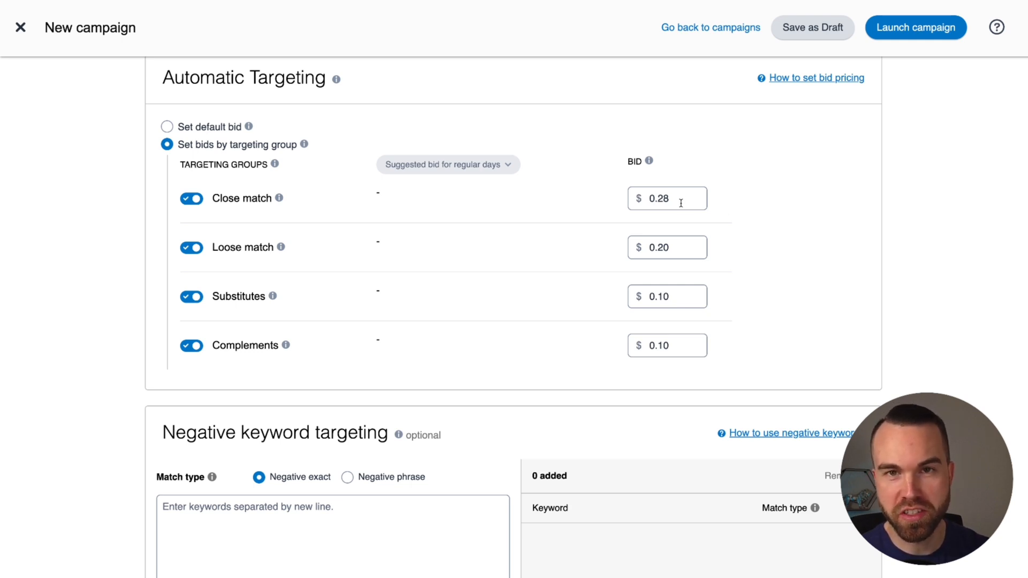
Re-enter the Close match bid as 0.28
{"action": "left_click_drag", "start_coordinate": [680, 203], "coordinate": [645, 203]}
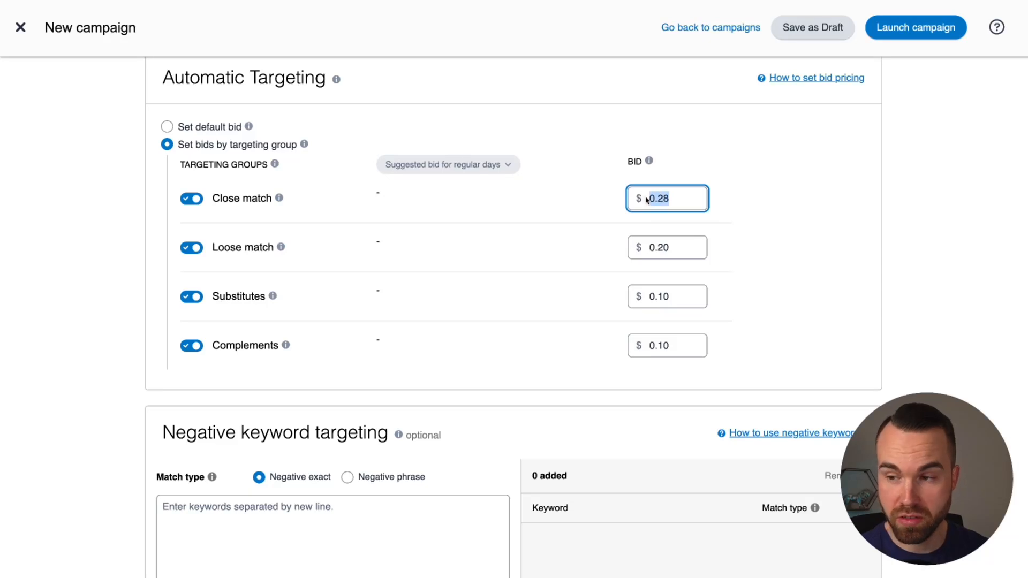
{"action": "type", "text": "0.28"}
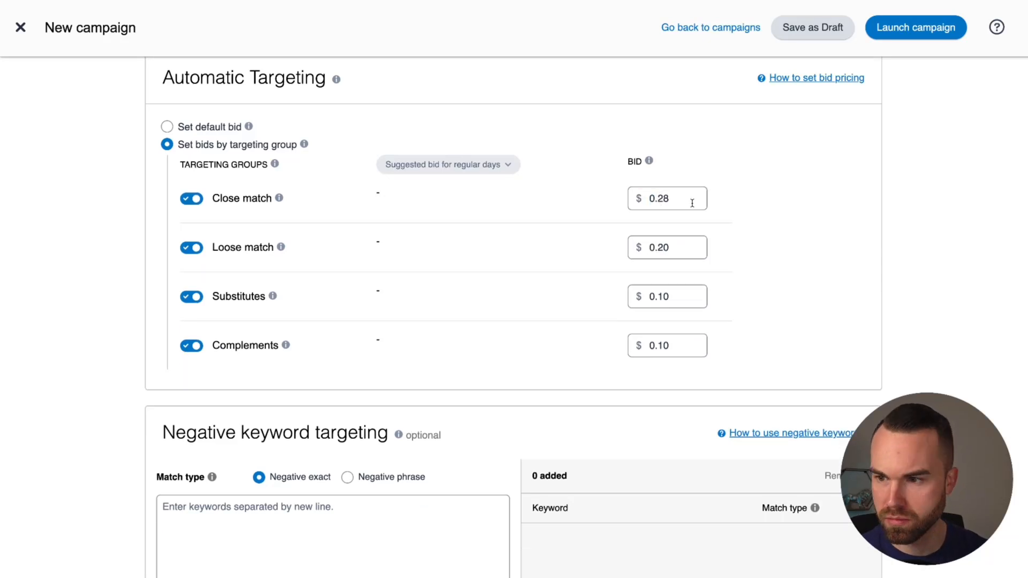
{"action": "left_click_drag", "start_coordinate": [679, 202], "coordinate": [643, 200]}
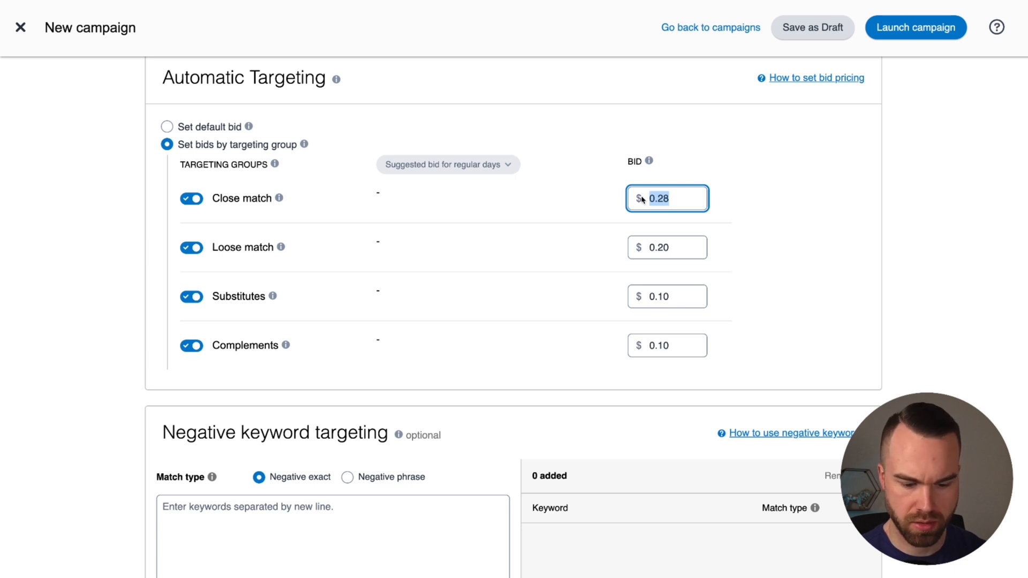
{"action": "type", "text": "0,28"}
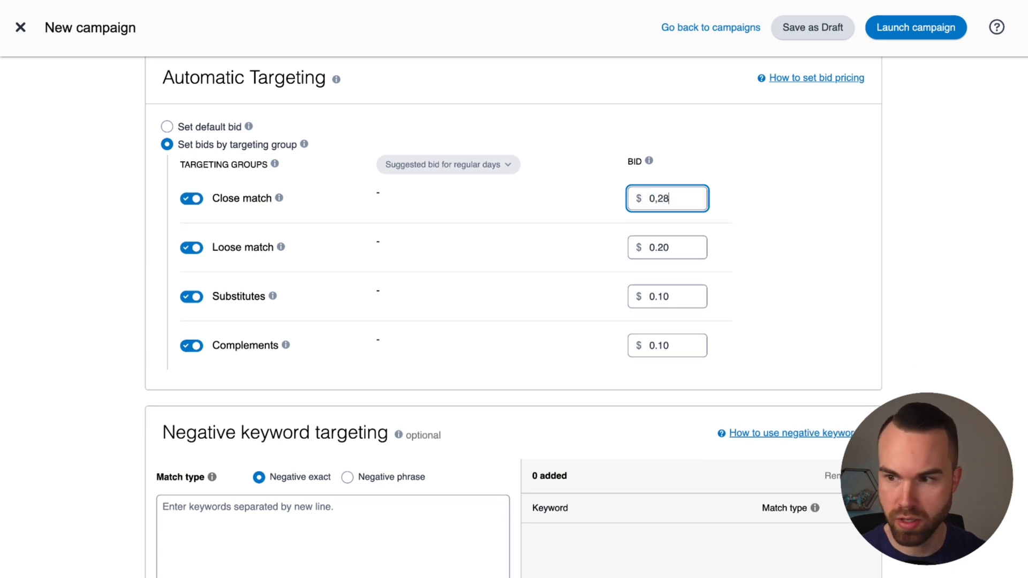
{"action": "left_click", "coordinate": [725, 203]}
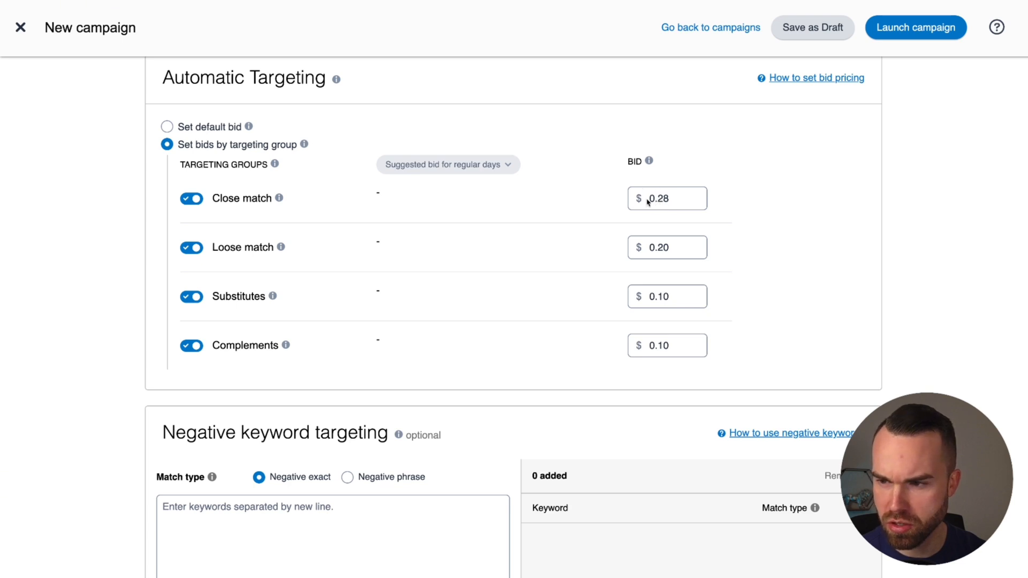
Leave the optional negative keyword and product targeting empty and set the campaign bidding strategy to "Dynamic bids - down only"
{"action": "scroll", "coordinate": [85, 225], "scroll_direction": "down", "scroll_amount": 4}
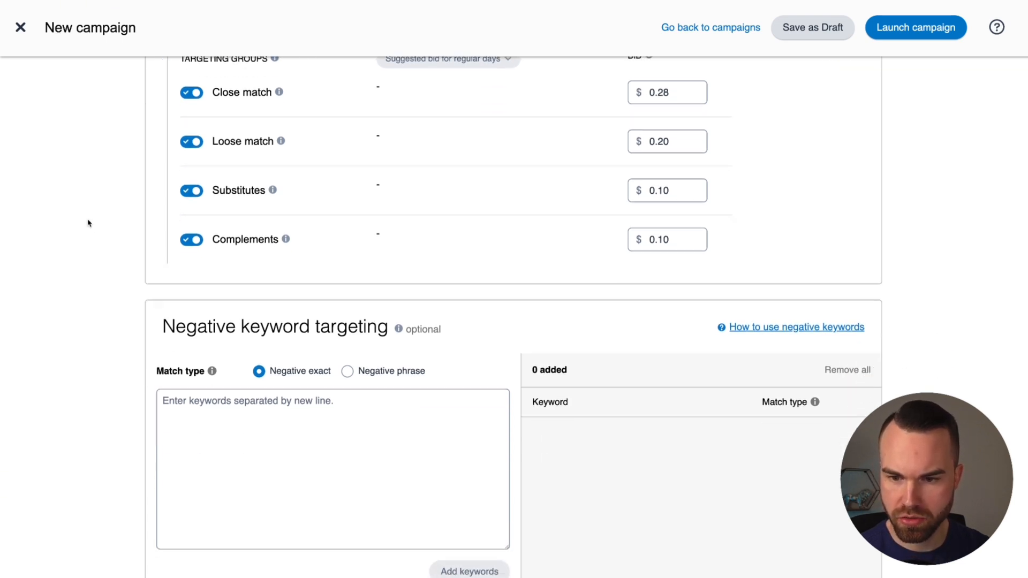
{"action": "scroll", "coordinate": [83, 228], "scroll_direction": "down", "scroll_amount": 1}
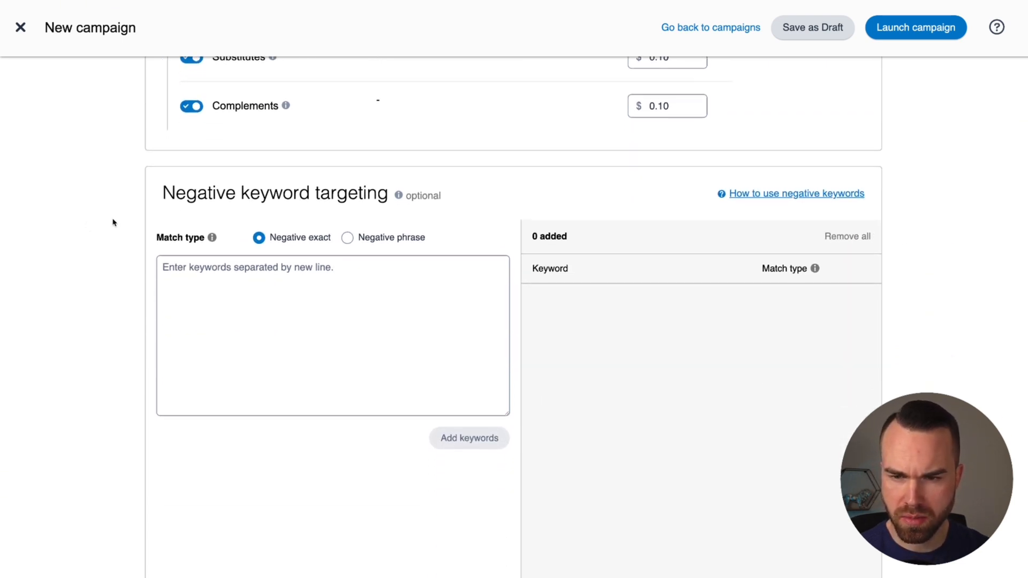
{"action": "scroll", "coordinate": [95, 283], "scroll_direction": "down", "scroll_amount": 1}
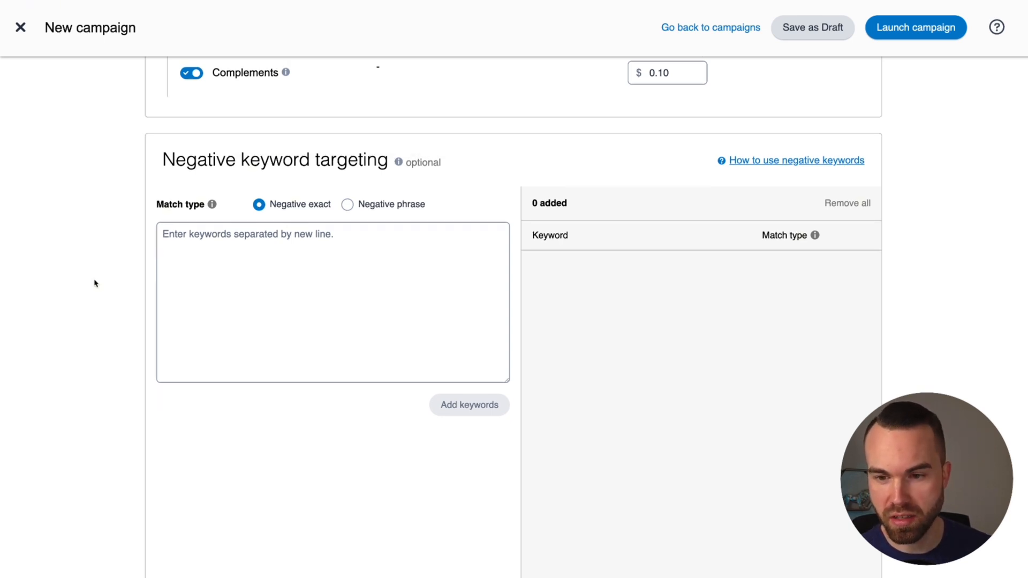
{"action": "scroll", "coordinate": [96, 278], "scroll_direction": "down", "scroll_amount": 1}
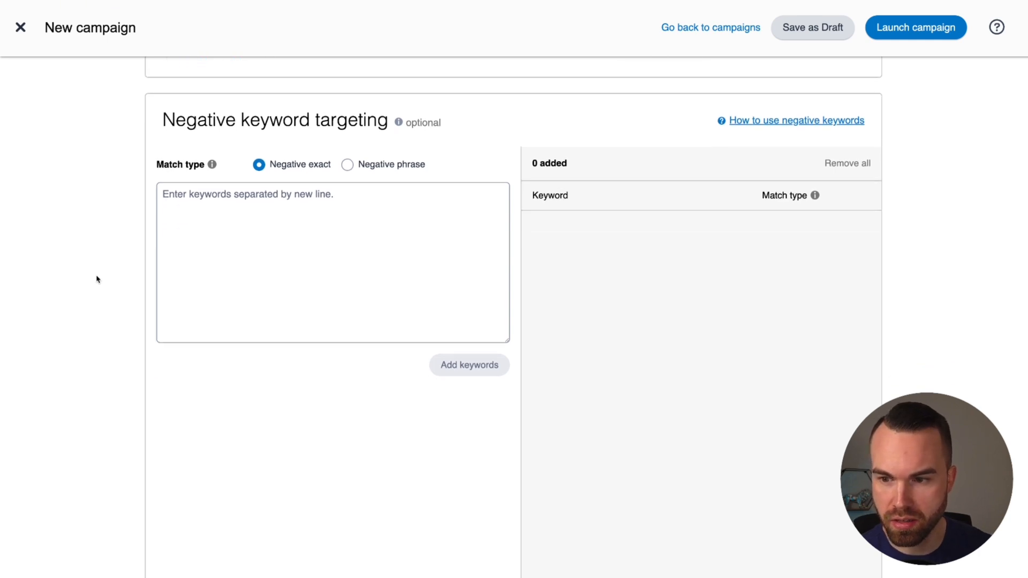
{"action": "scroll", "coordinate": [123, 195], "scroll_direction": "down", "scroll_amount": 10}
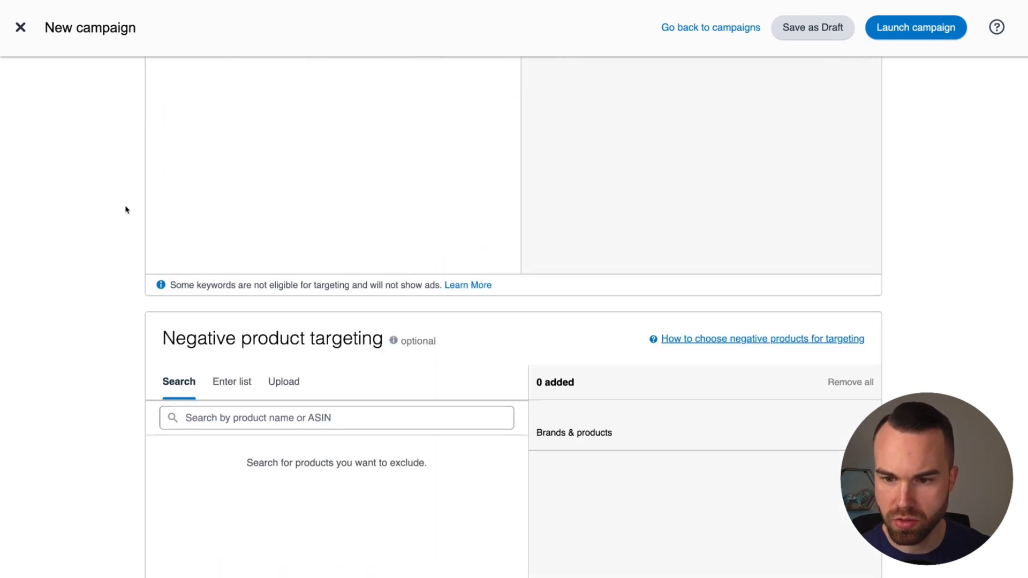
{"action": "scroll", "coordinate": [127, 210], "scroll_direction": "down", "scroll_amount": 1}
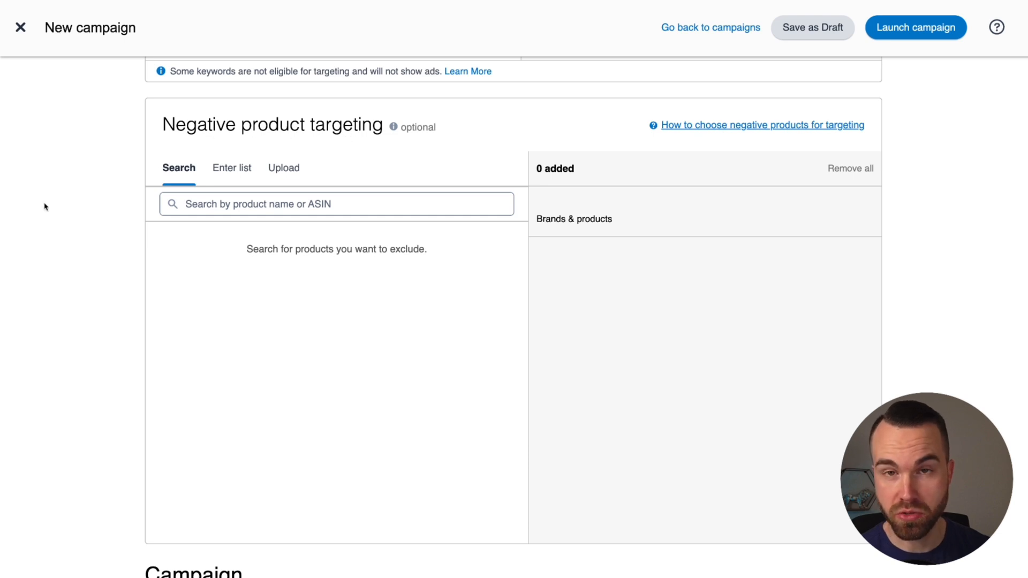
{"action": "scroll", "coordinate": [51, 218], "scroll_direction": "down", "scroll_amount": 6}
{"action": "scroll", "coordinate": [70, 207], "scroll_direction": "down", "scroll_amount": 2}
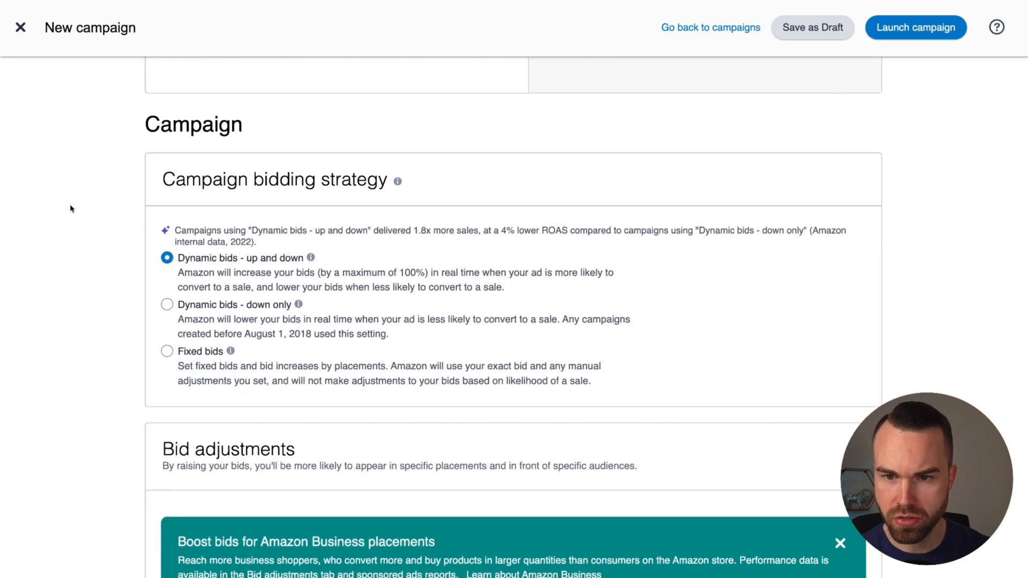
{"action": "scroll", "coordinate": [70, 208], "scroll_direction": "down", "scroll_amount": 3}
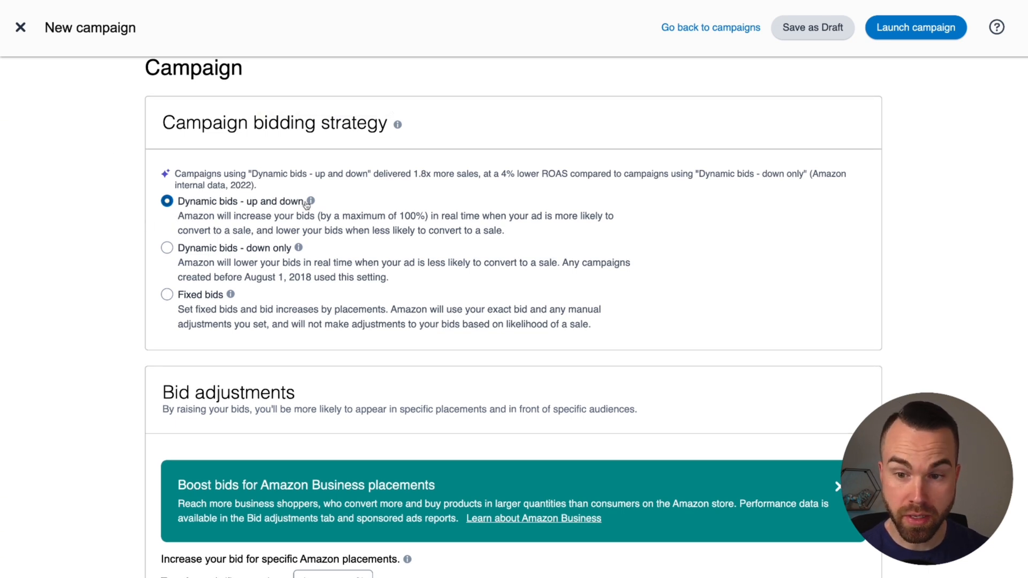
{"action": "mouse_move", "coordinate": [308, 252]}
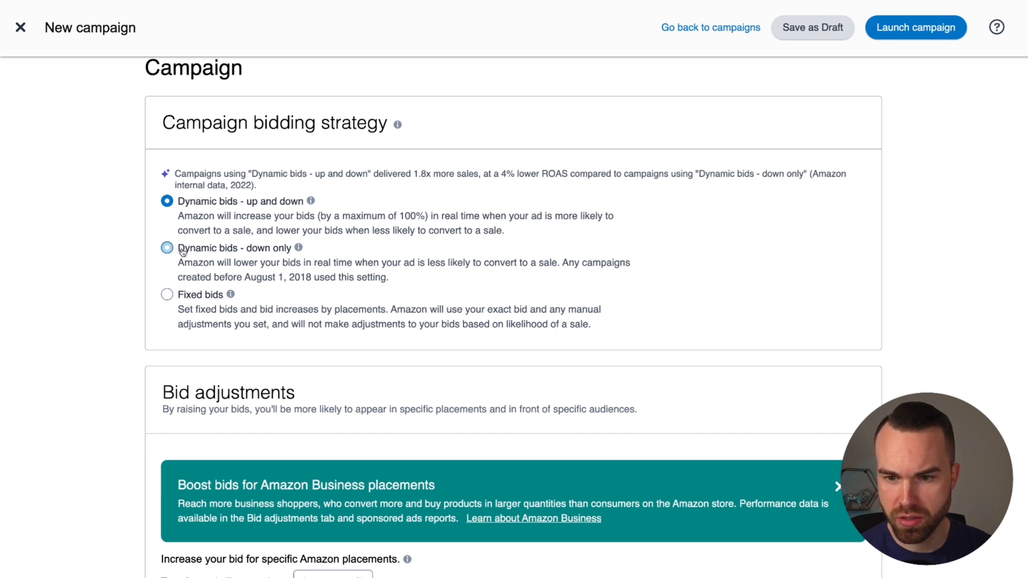
{"action": "left_click", "coordinate": [204, 250]}
Name the campaign "Lottery - Auto - AI Designs 1" in its settings and assign it to the AI Designs portfolio
{"action": "scroll", "coordinate": [92, 271], "scroll_direction": "down", "scroll_amount": 6}
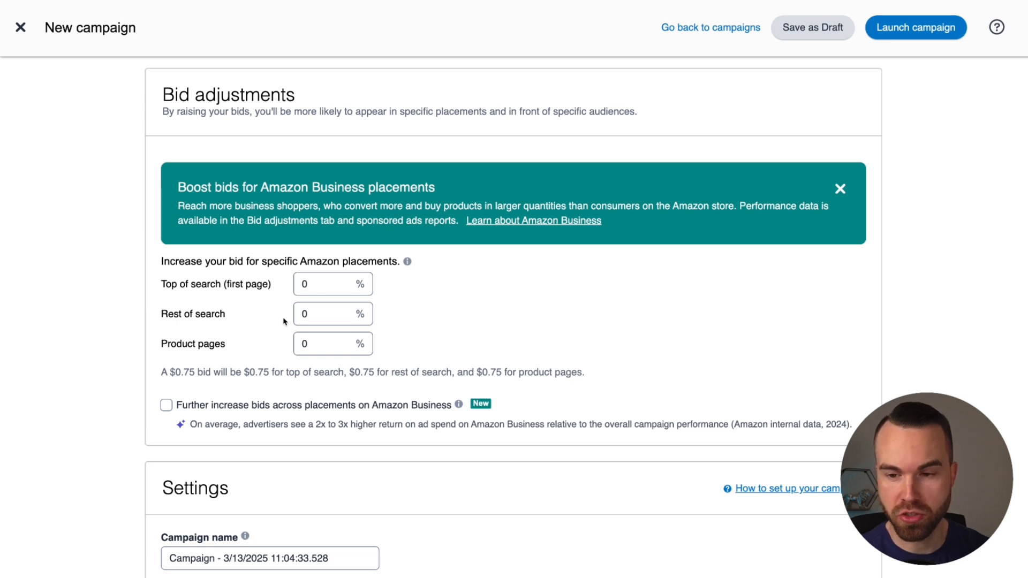
{"action": "scroll", "coordinate": [55, 287], "scroll_direction": "down", "scroll_amount": 7}
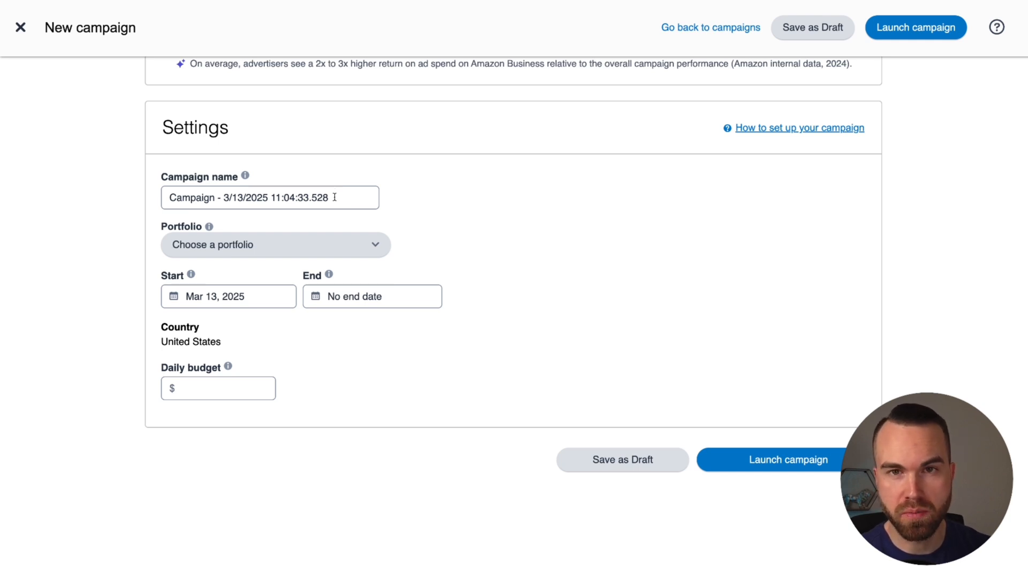
{"action": "left_click_drag", "start_coordinate": [334, 197], "coordinate": [153, 200]}
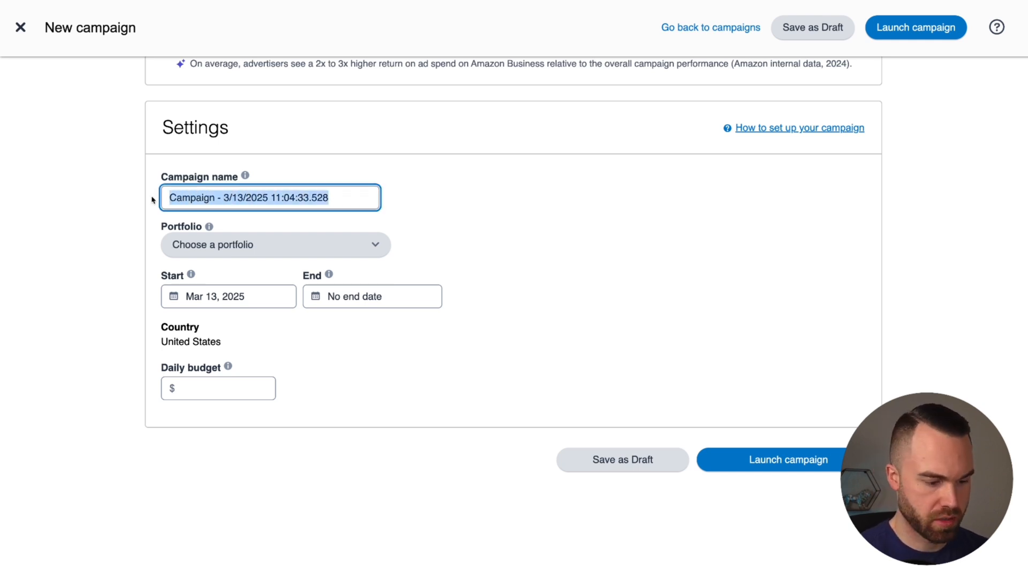
{"action": "type", "text": "Lottery Aud"}
{"action": "key", "text": "BackSpace"}
{"action": "key", "text": "BackSpace"}
{"action": "key", "text": "BackSpace"}
{"action": "type", "text": "- Auto - AI Designs 1"}
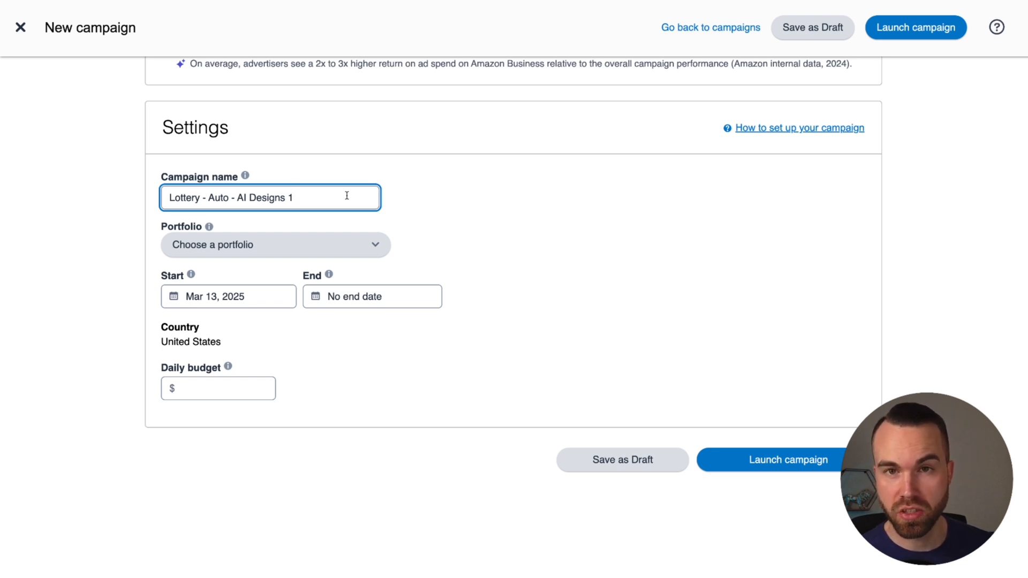
{"action": "left_click", "coordinate": [399, 197]}
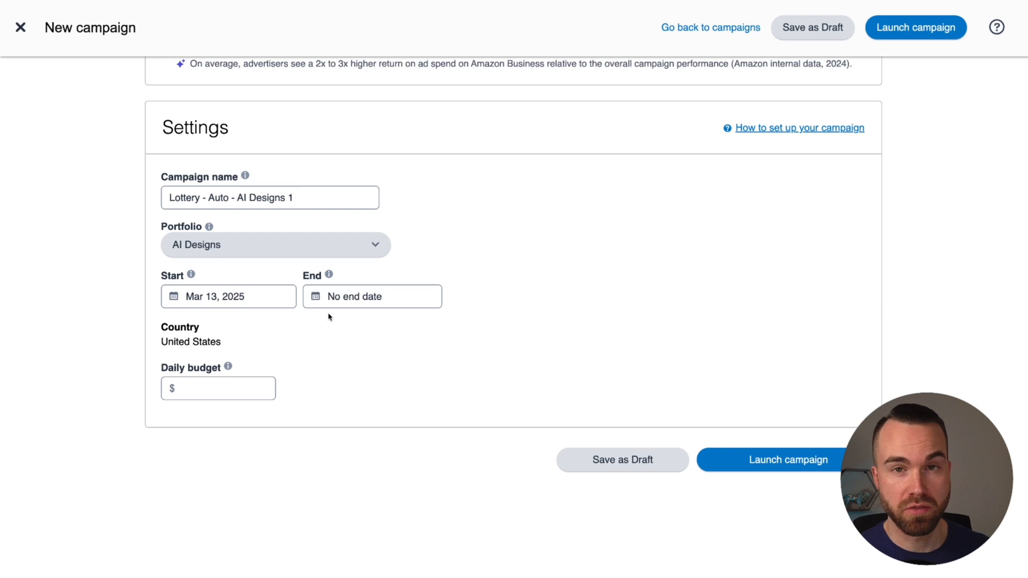
Set the campaign's daily budget to $15
{"action": "left_click", "coordinate": [202, 389]}
{"action": "left_click_drag", "start_coordinate": [203, 389], "coordinate": [180, 390]}
{"action": "type", "text": "15"}
{"action": "left_click", "coordinate": [355, 402]}
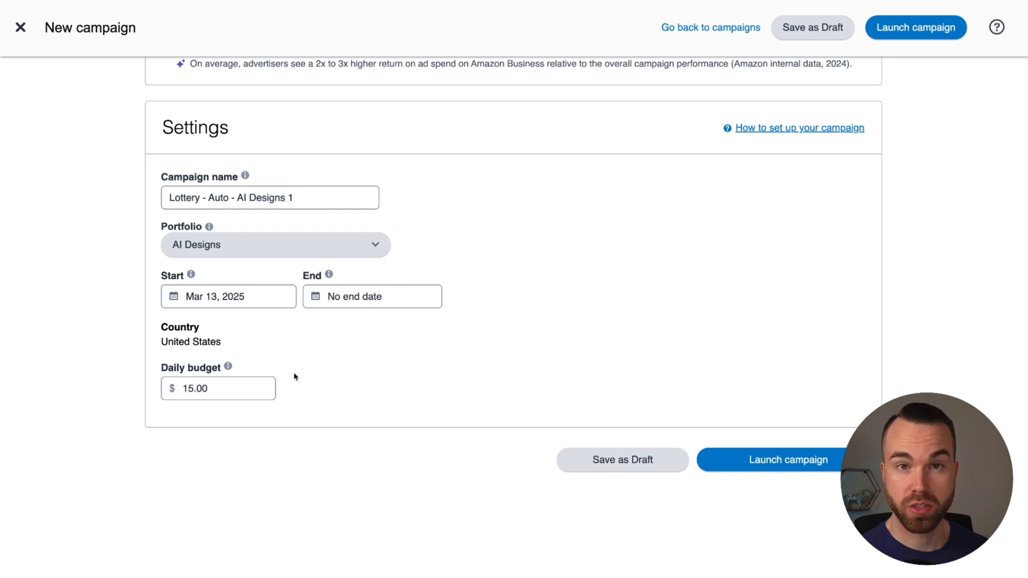